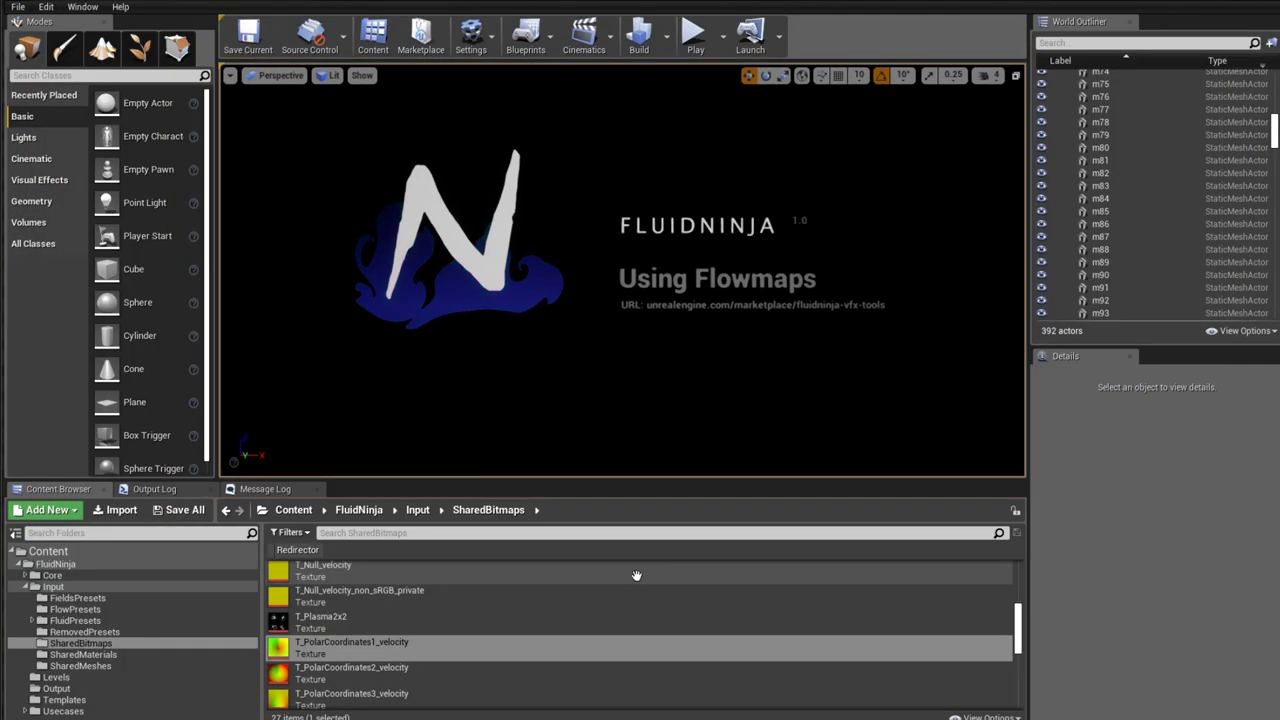
# Open the M_FlowMapExaplanation material from the Levels folder and connect the noise Texture Sample's RGB output to Emissive Color
pyautogui.click(70, 677)
pyautogui.doubleClick(342, 575)
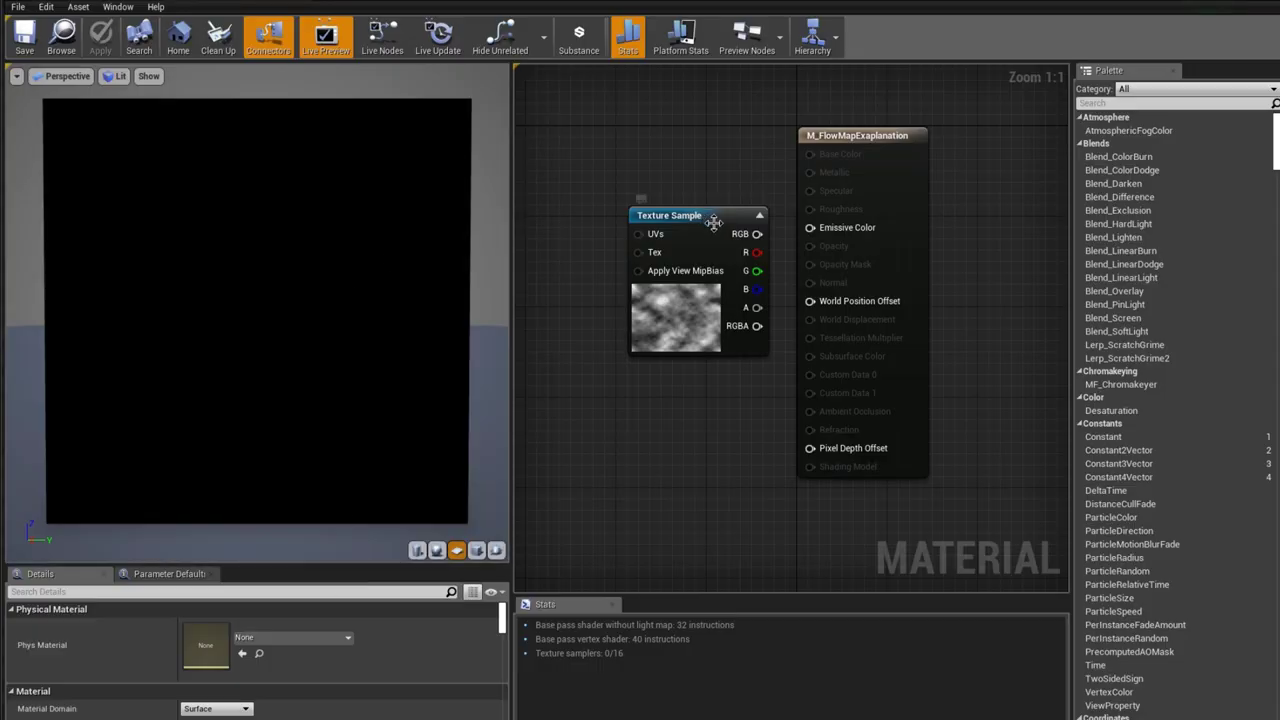
pyautogui.click(680, 326)
pyautogui.moveTo(757, 234); pyautogui.dragTo(811, 227)
pyautogui.moveTo(566, 266); pyautogui.dragTo(696, 252, button='right')
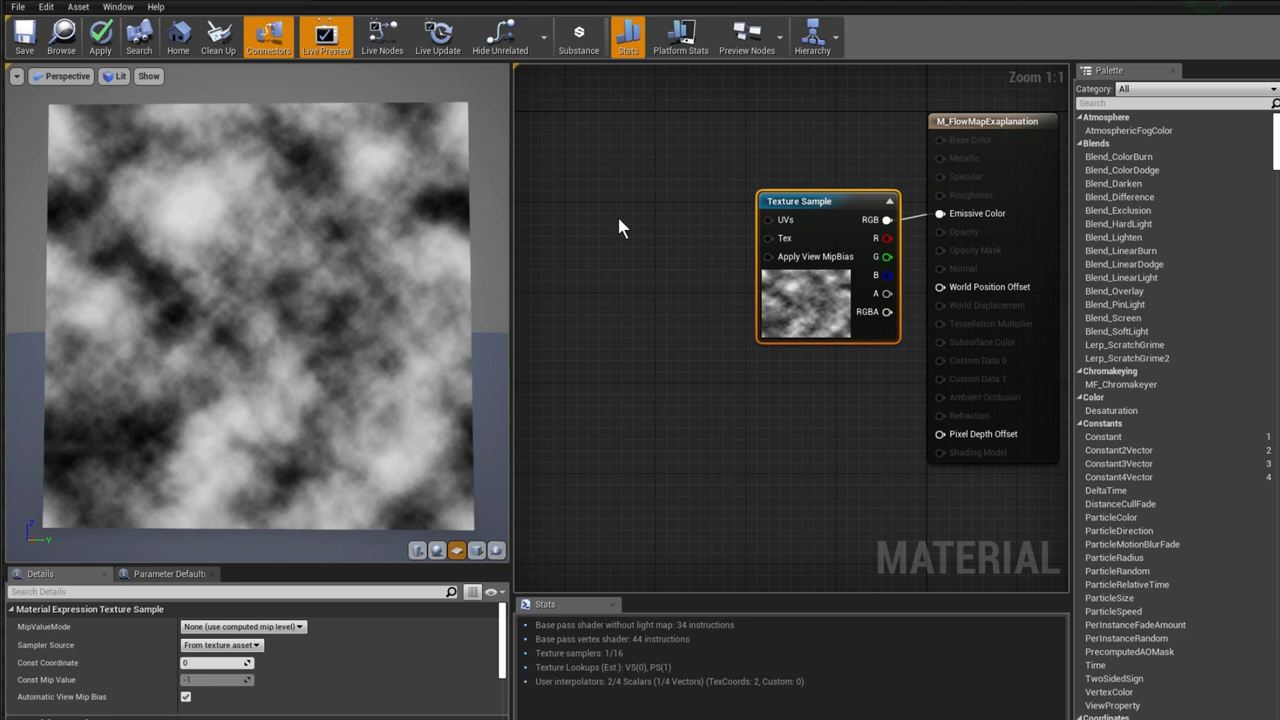
# Add a TexCoord node feeding the noise Texture Sample's UVs and insert an Add node between the two
pyautogui.click(643, 235)
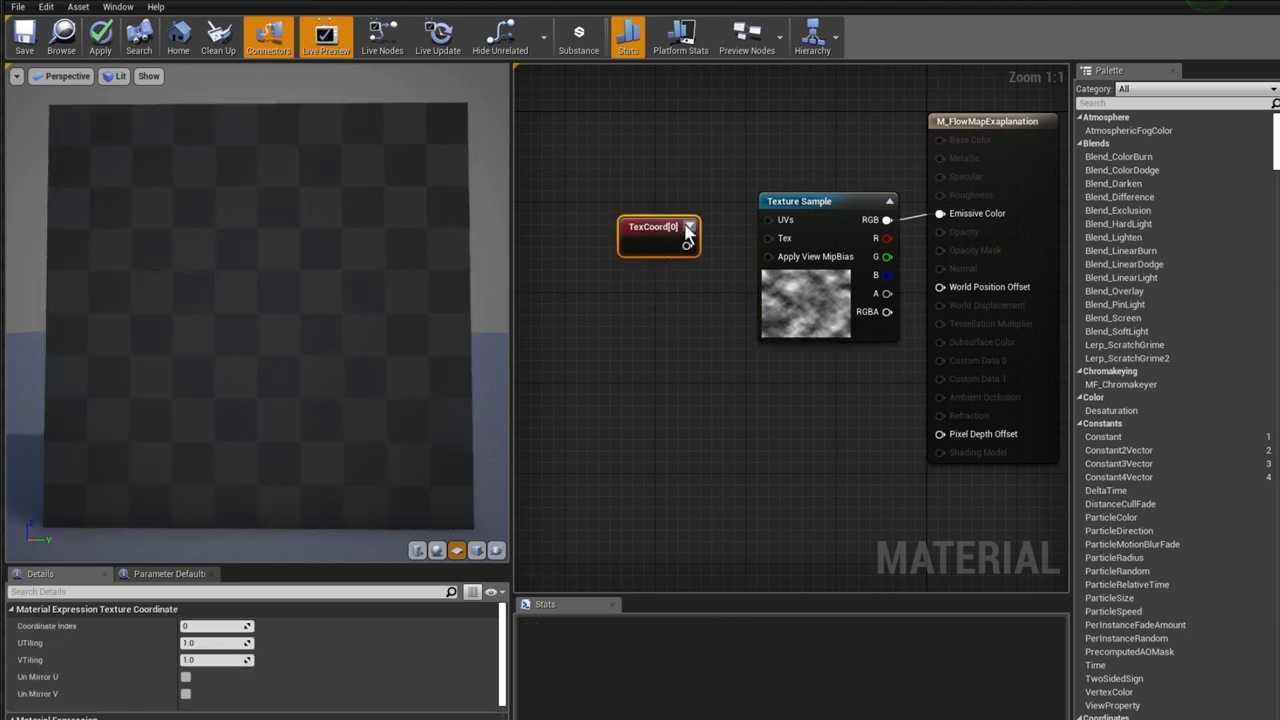
pyautogui.moveTo(683, 250); pyautogui.dragTo(768, 221)
pyautogui.moveTo(670, 210); pyautogui.dragTo(603, 212)
pyautogui.click(657, 220)
pyautogui.moveTo(704, 244); pyautogui.dragTo(763, 222)
pyautogui.moveTo(622, 222); pyautogui.dragTo(688, 210)
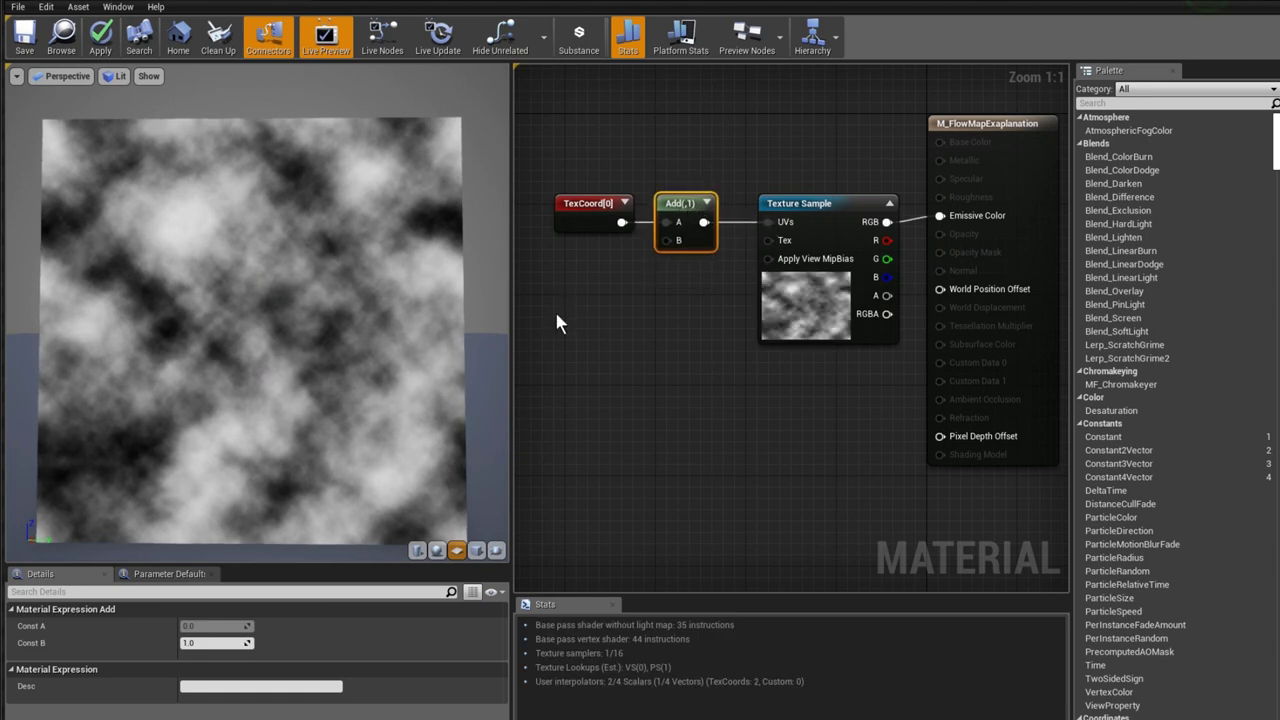
# Create a Time node below TexCoord and connect it to the Add node's B input
pyautogui.click(576, 339)
pyautogui.moveTo(588, 306); pyautogui.dragTo(588, 276)
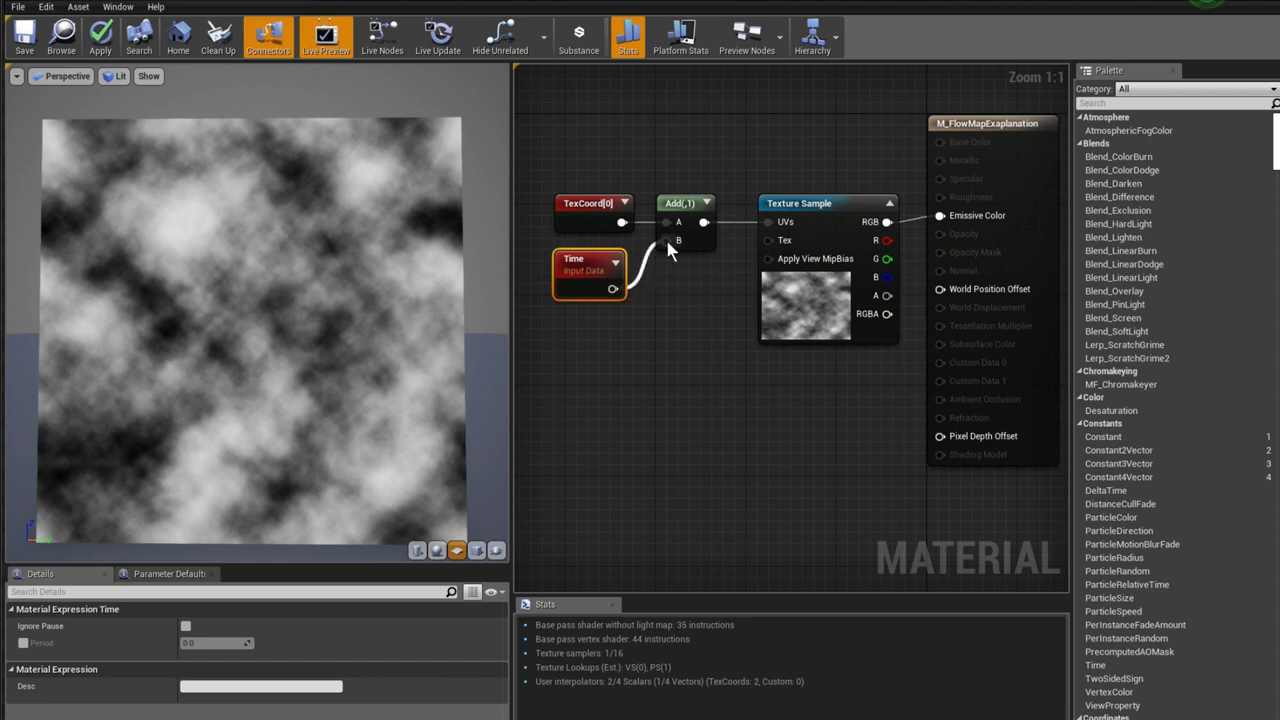
pyautogui.moveTo(667, 240); pyautogui.dragTo(666, 241)
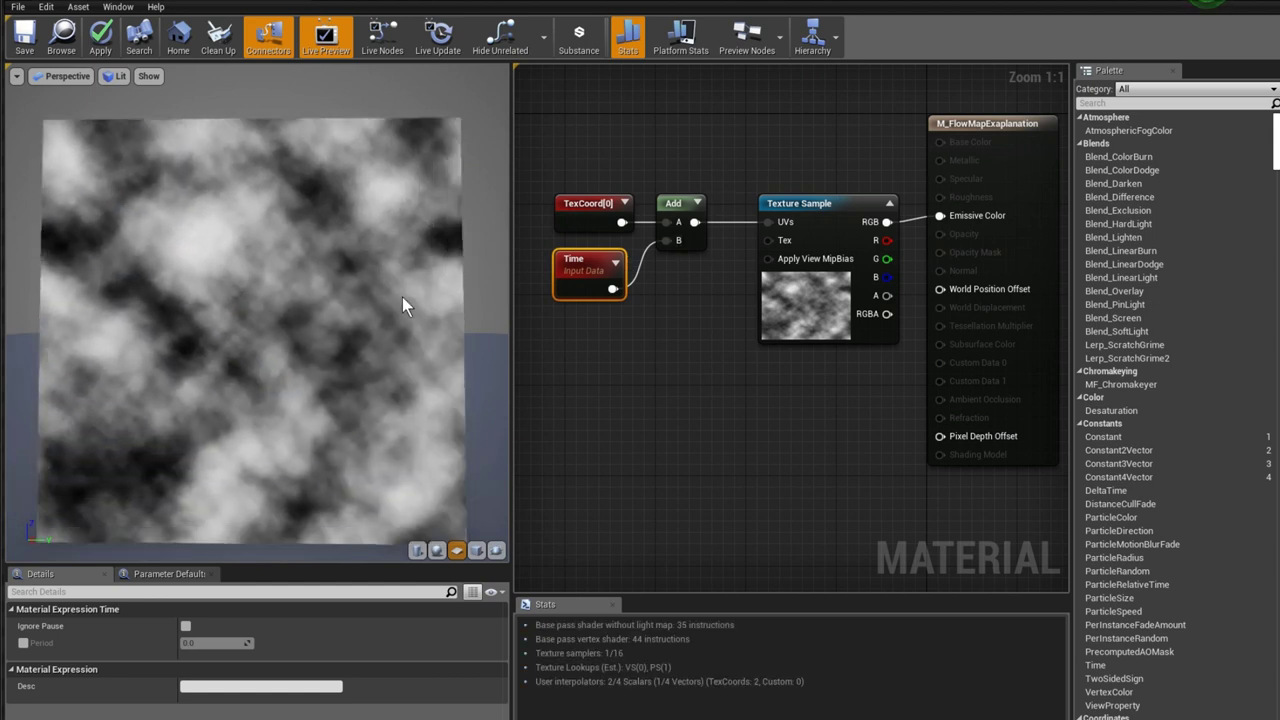
pyautogui.moveTo(406, 299); pyautogui.dragTo(420, 290)
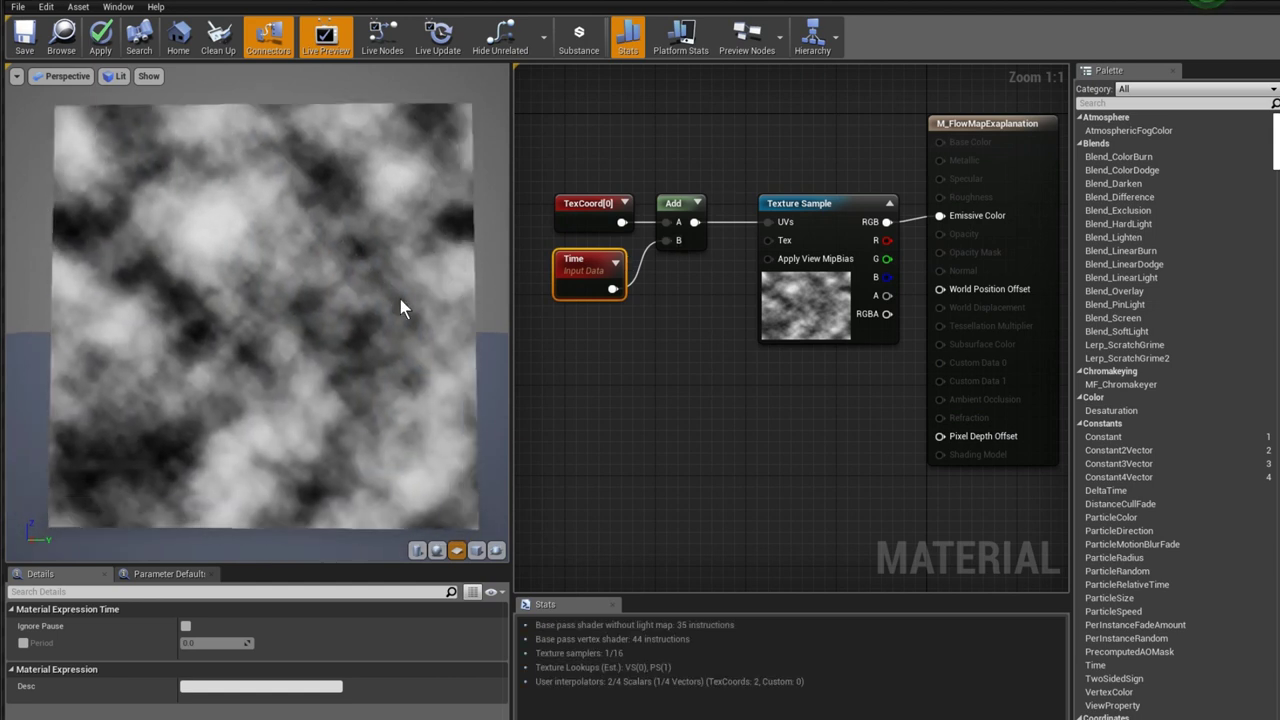
pyautogui.click(588, 212)
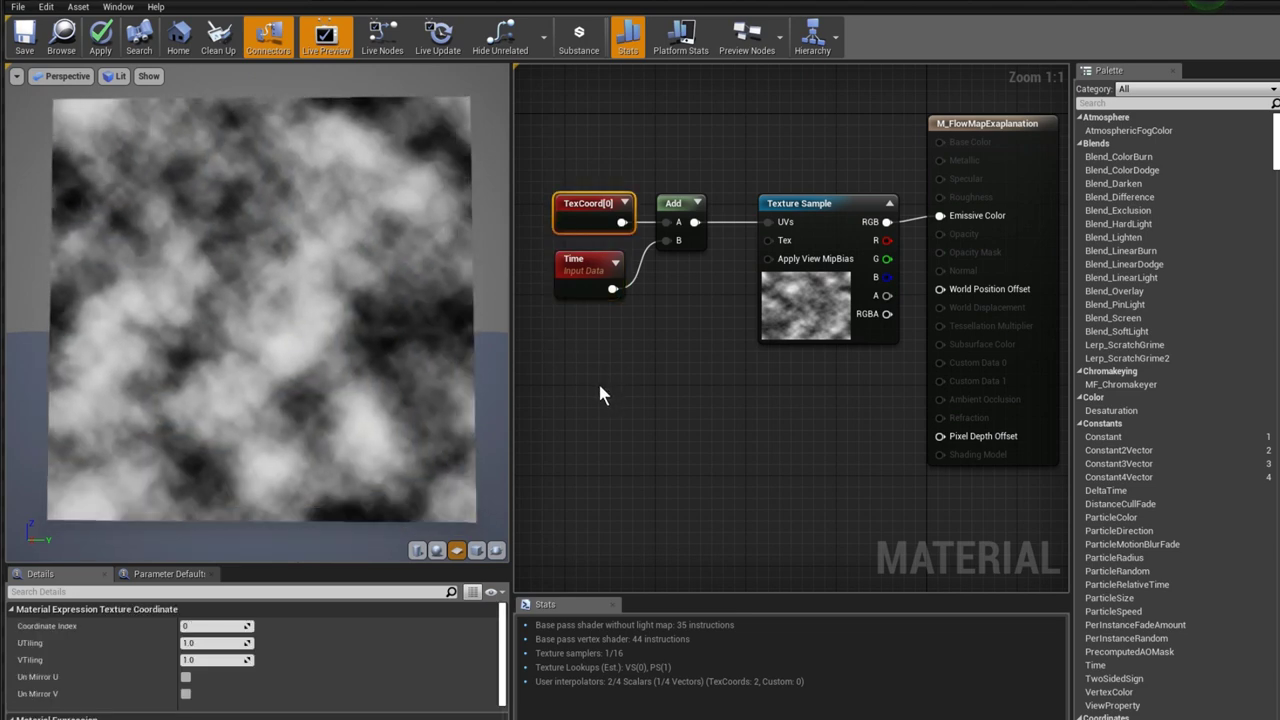
pyautogui.click(589, 276)
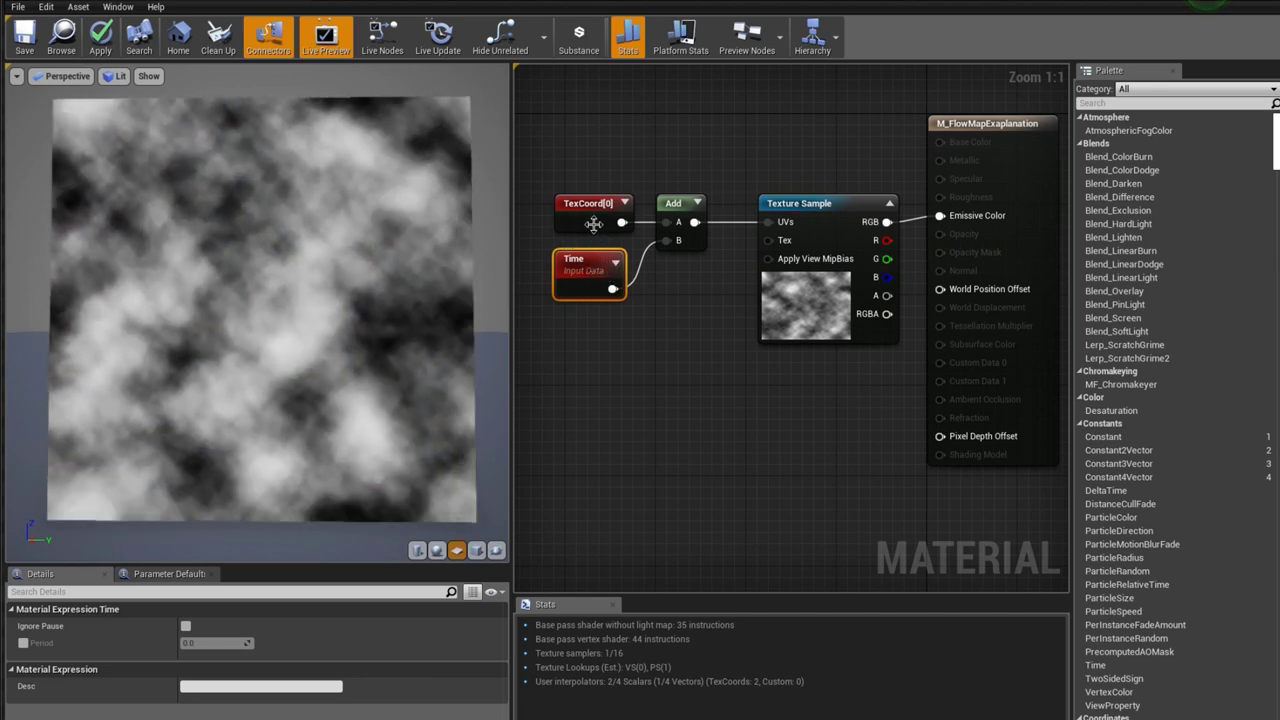
# Place the red-green flow map Texture Sample and a second Add node below the existing graph, with the Time node above them
pyautogui.moveTo(602, 338); pyautogui.dragTo(866, 270, button='right')
pyautogui.moveTo(602, 338); pyautogui.dragTo(920, 281)
pyautogui.click(872, 248)
pyautogui.moveTo(950, 226); pyautogui.dragTo(780, 254, button='right')
pyautogui.moveTo(686, 230); pyautogui.dragTo(609, 254)
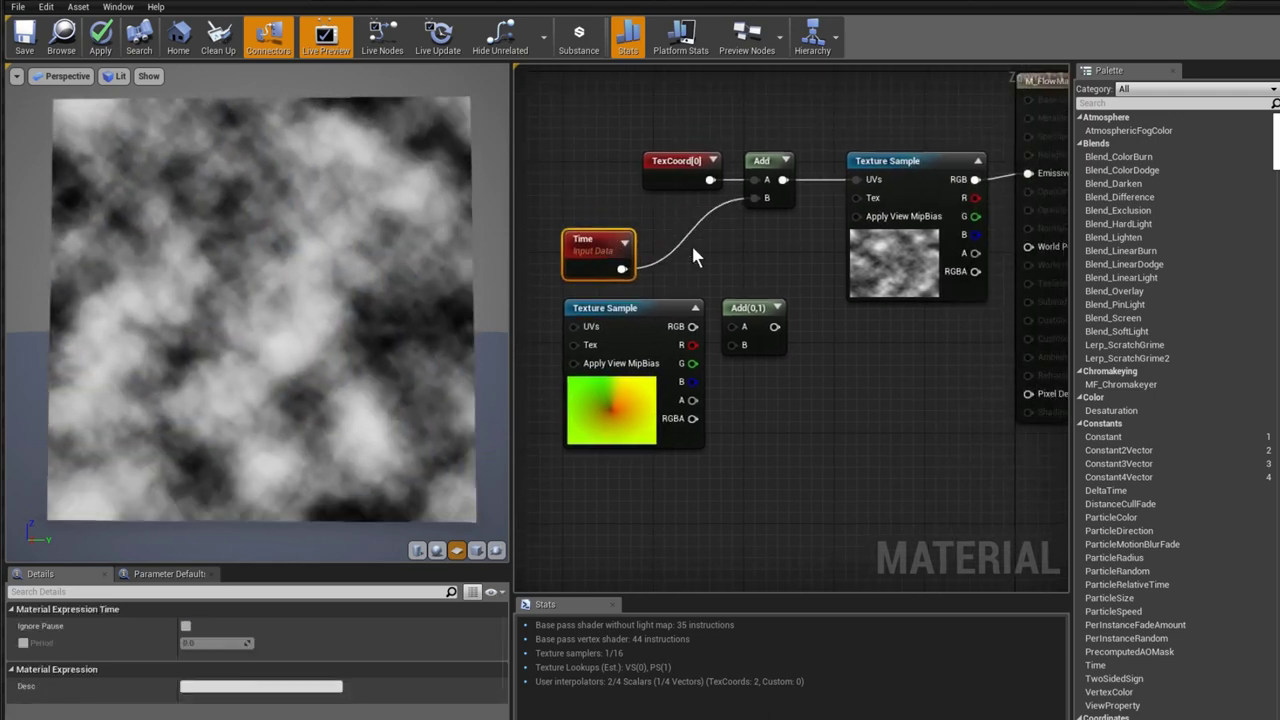
# Add Time and the flow map's R channel in the second Add node, feed the first Add's B input, and tidy the nodes
pyautogui.moveTo(622, 269); pyautogui.dragTo(736, 327)
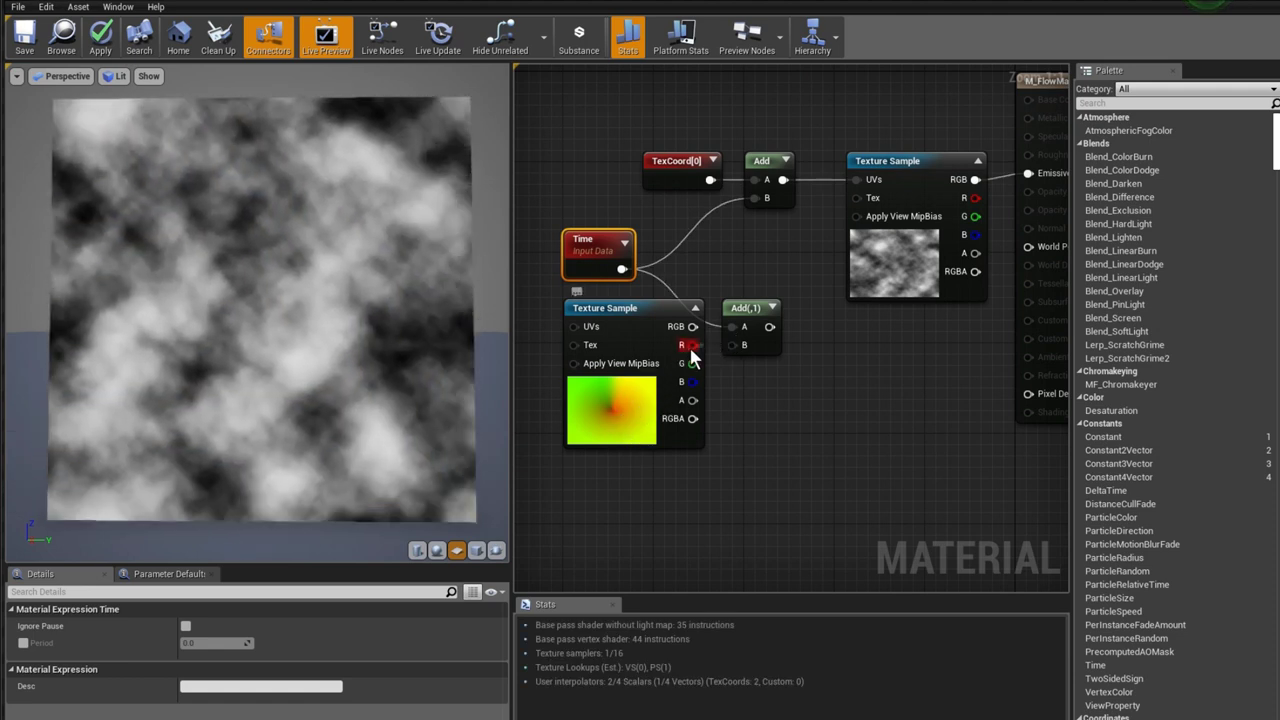
pyautogui.moveTo(730, 342); pyautogui.dragTo(755, 198)
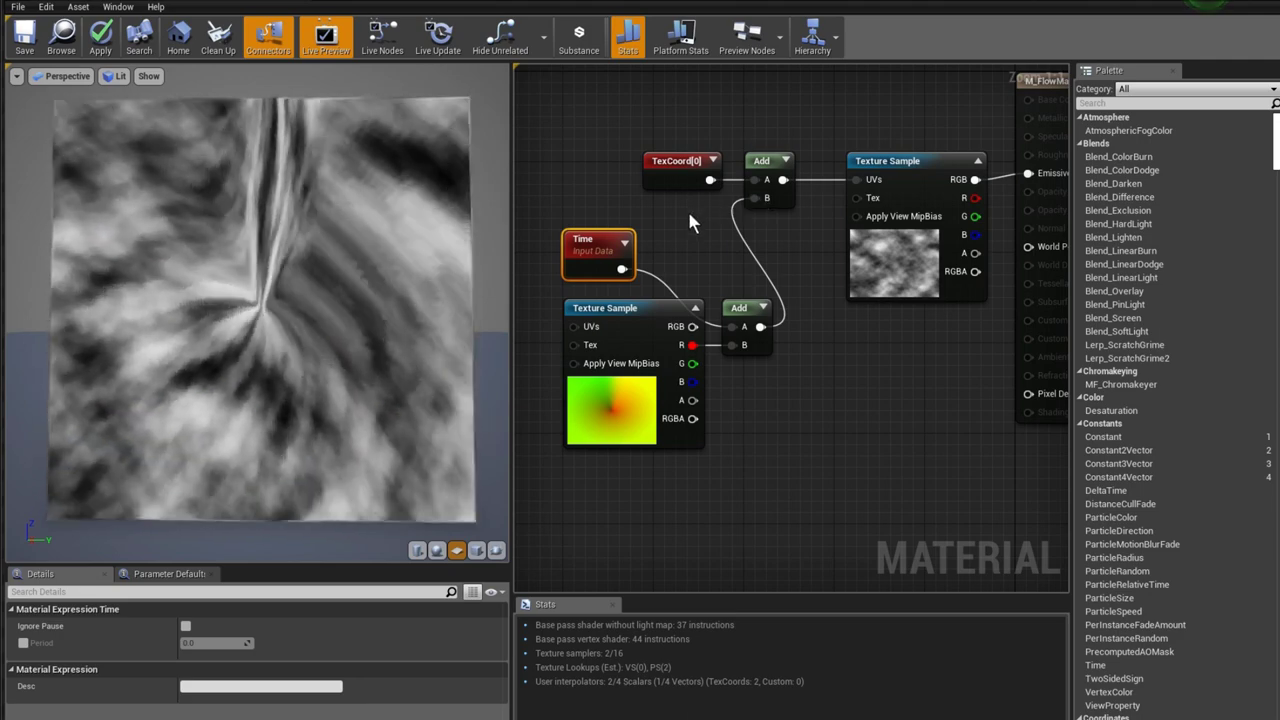
pyautogui.moveTo(741, 325); pyautogui.dragTo(740, 268)
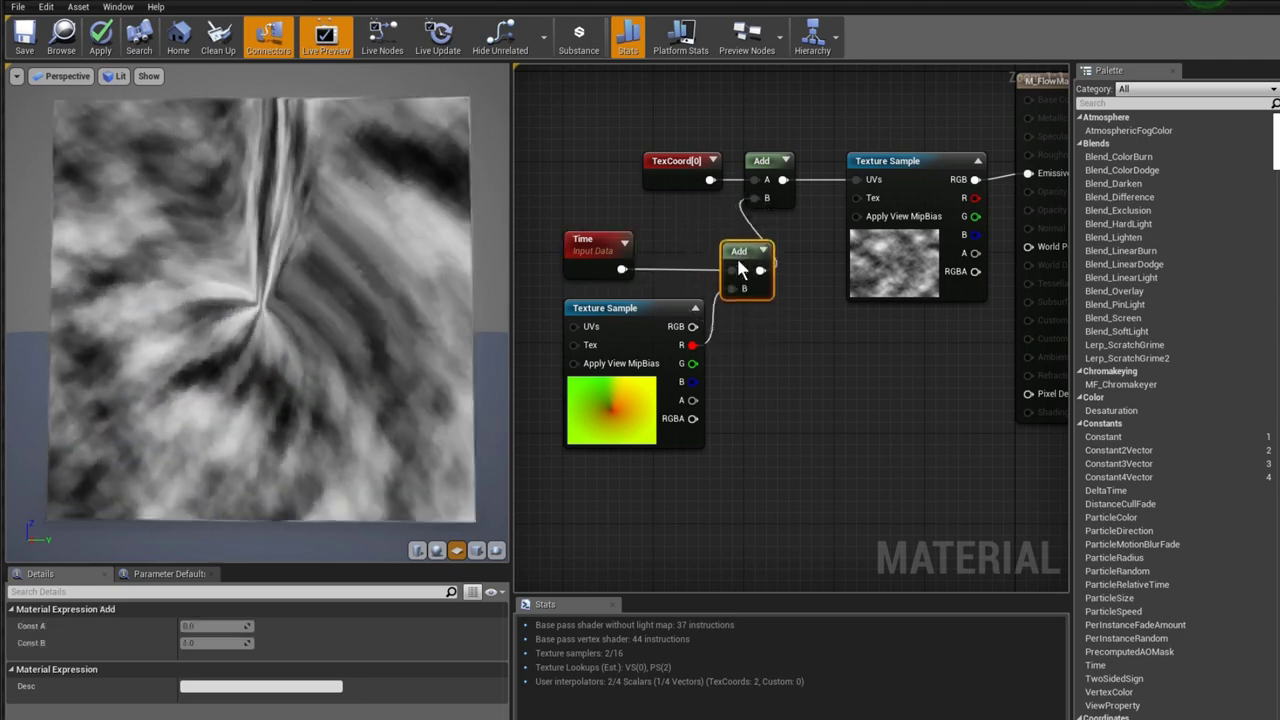
pyautogui.moveTo(764, 180); pyautogui.dragTo(797, 180)
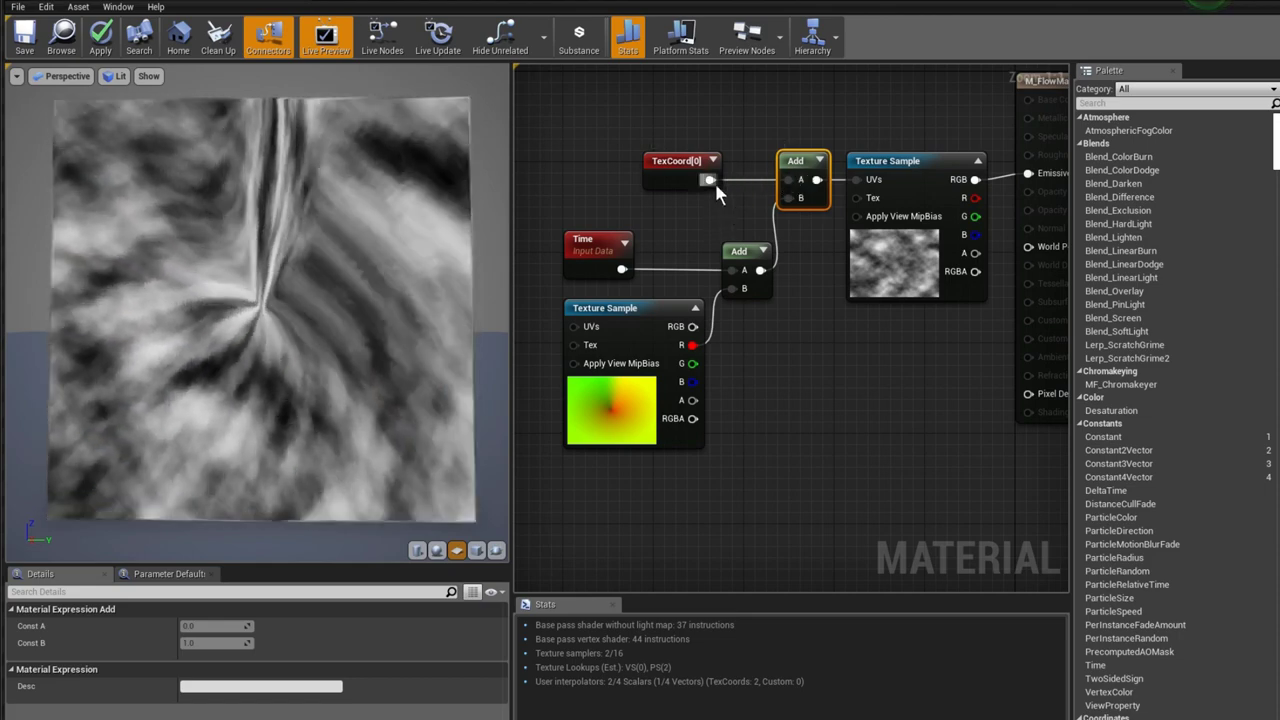
pyautogui.moveTo(702, 176); pyautogui.dragTo(620, 176)
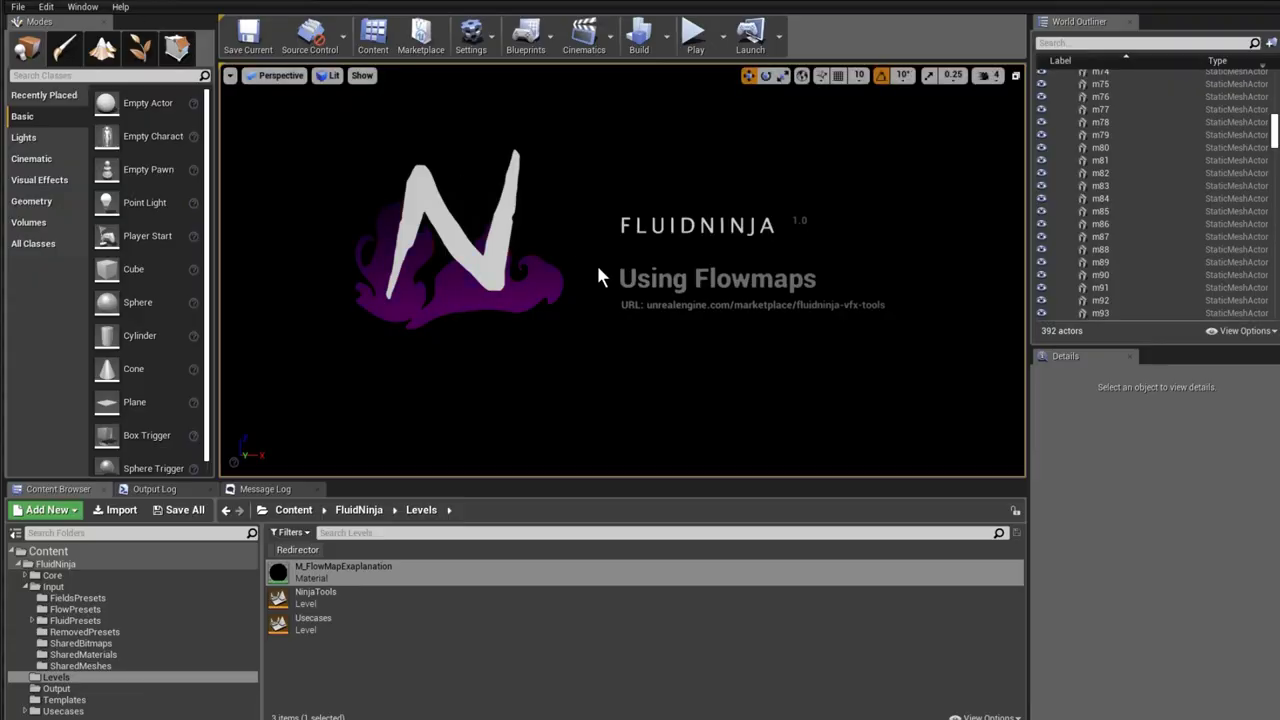
# Open the NinjaTools level and run it in fullscreen play mode
pyautogui.doubleClick(348, 608)
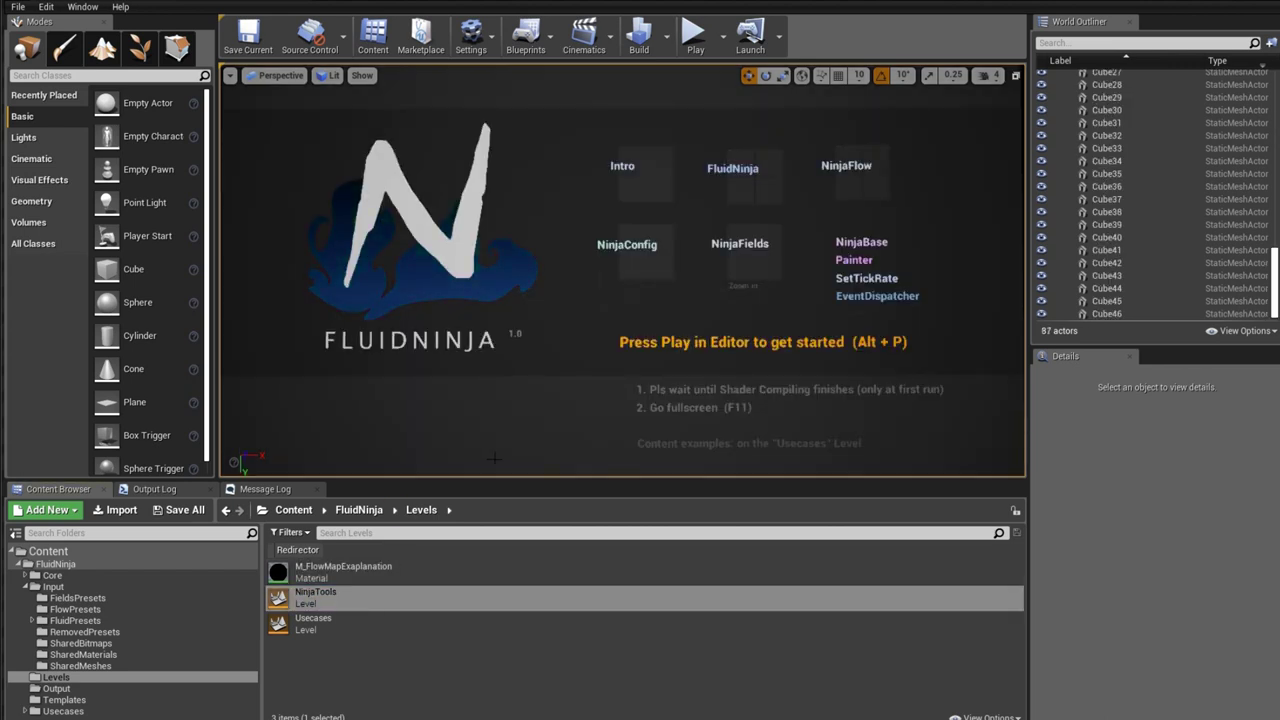
pyautogui.press('F11')
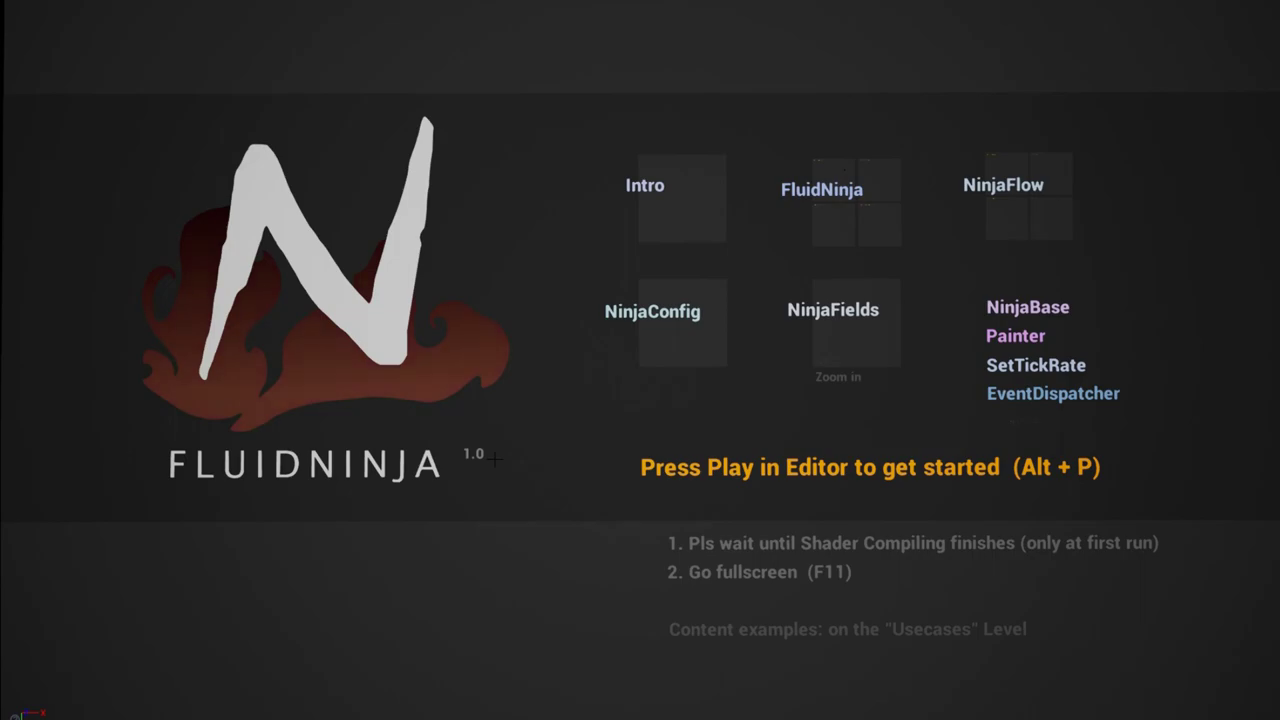
pyautogui.hotkey('alt', 'p')
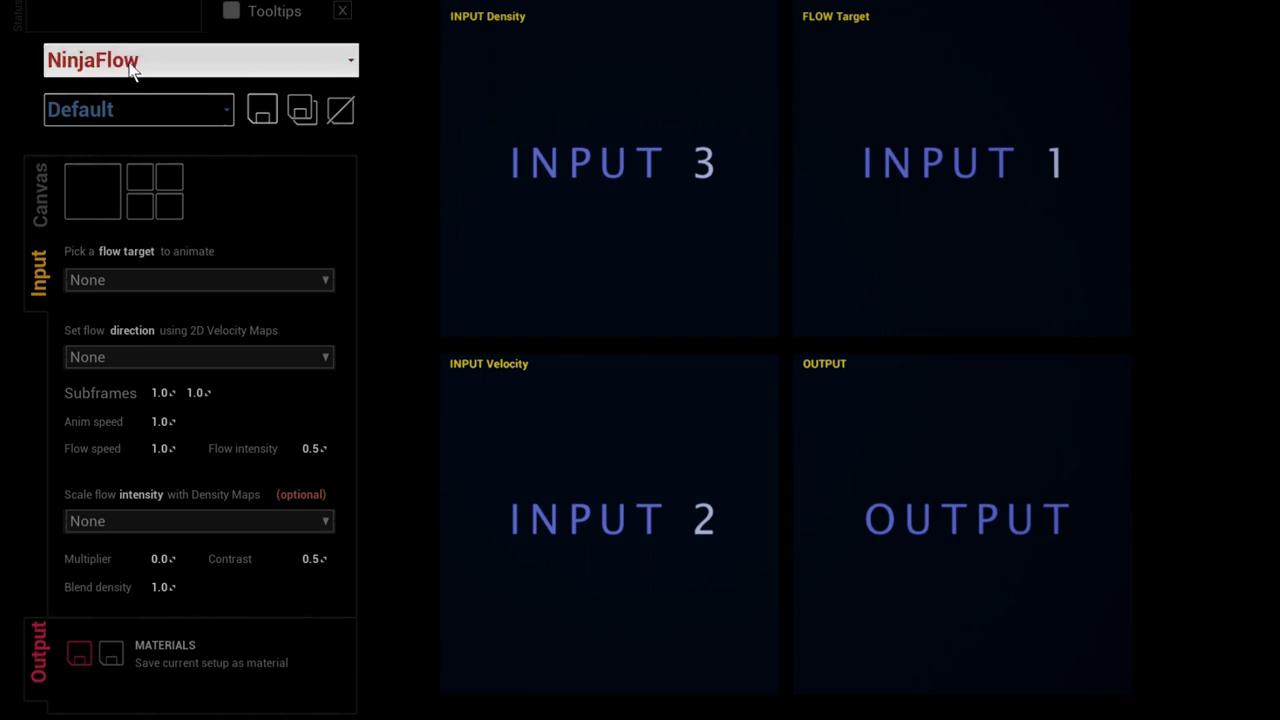
# Look at the FluidNinja tool's density and velocity outputs, then return to the NinjaFlow tool
pyautogui.click(205, 72)
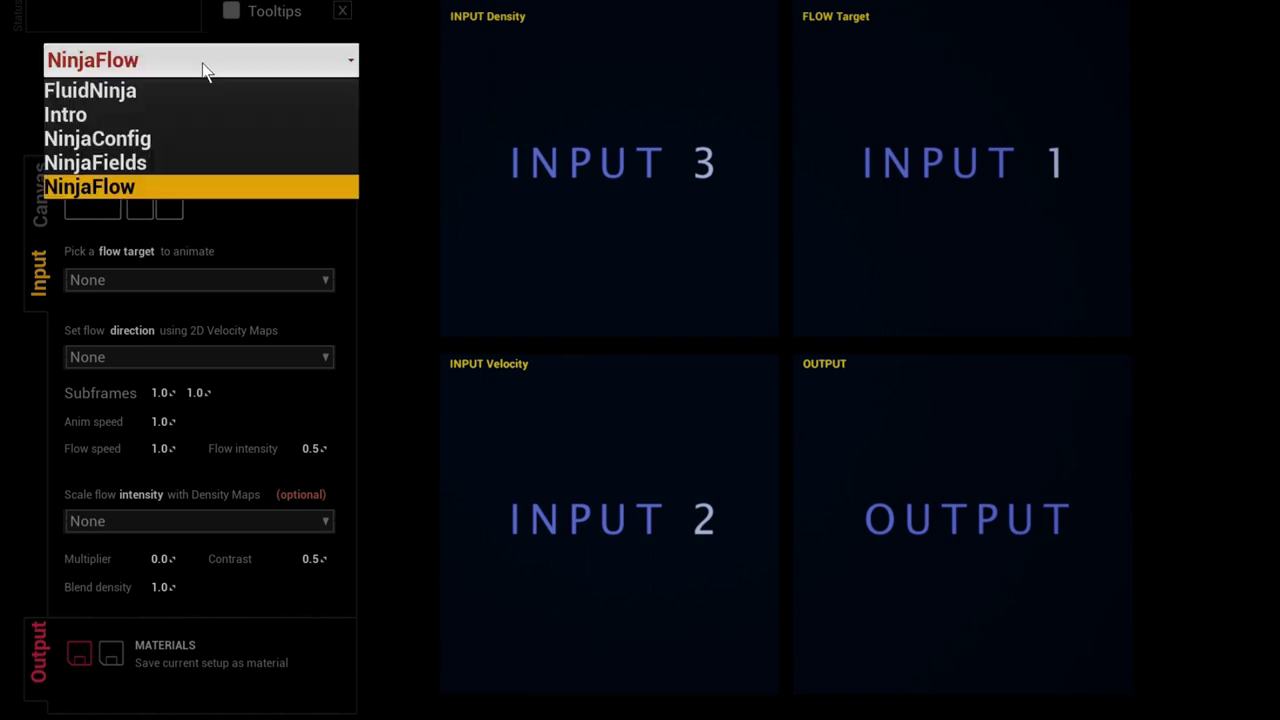
pyautogui.click(128, 94)
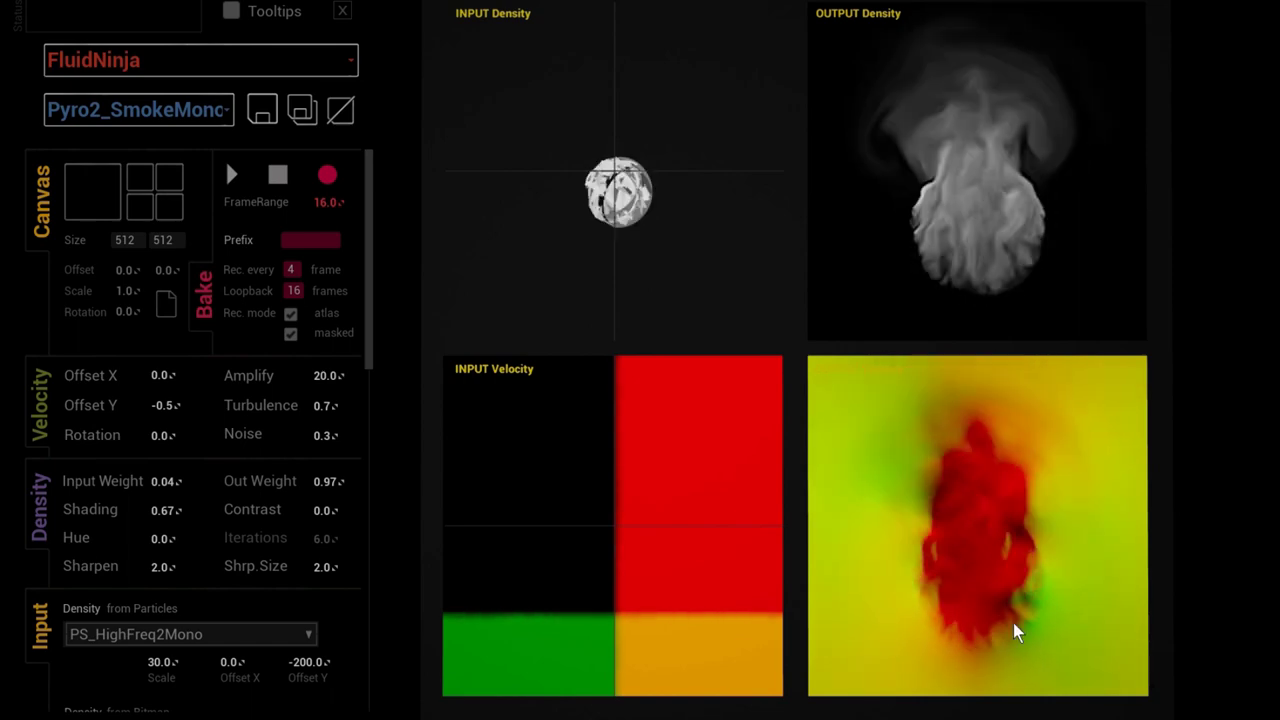
pyautogui.click(131, 63)
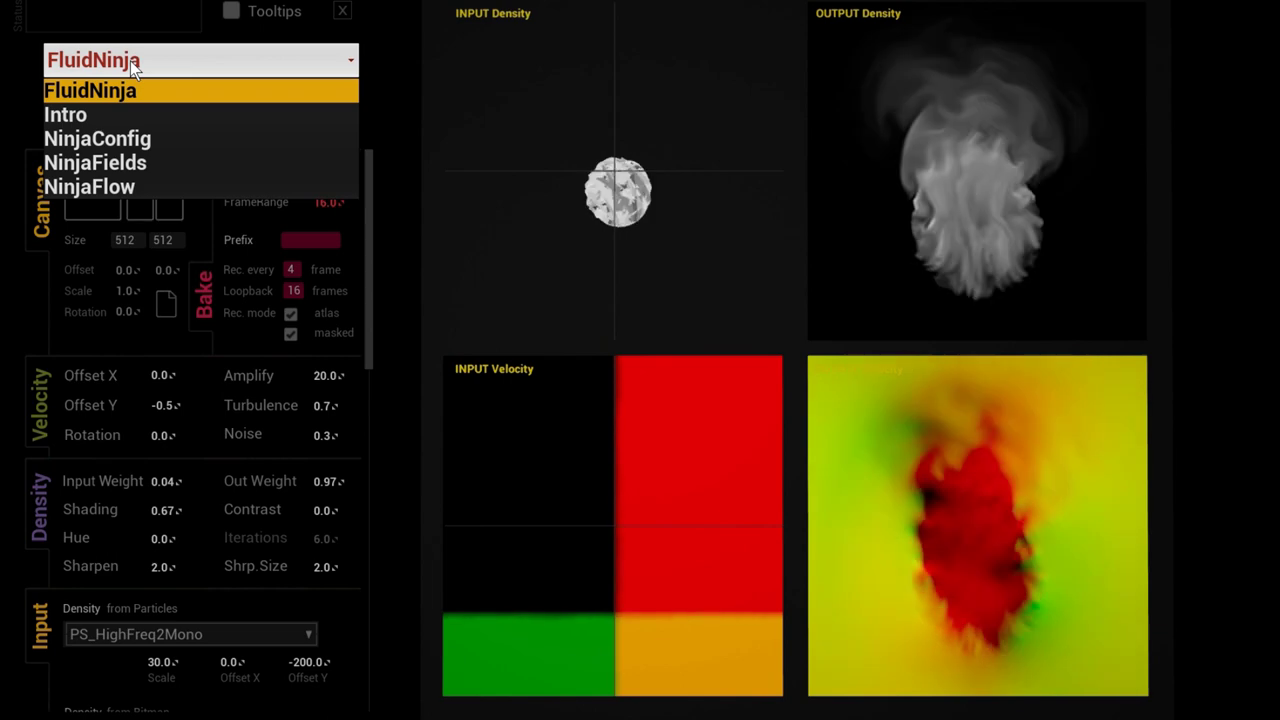
pyautogui.click(123, 195)
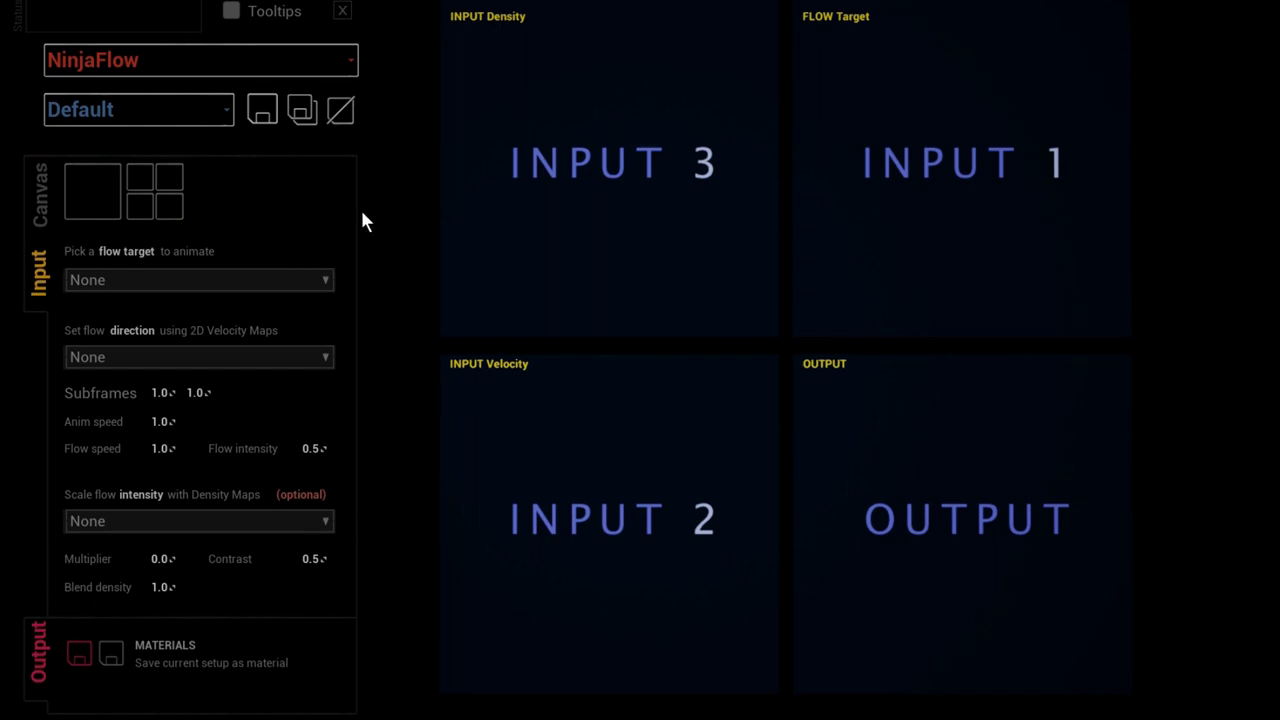
# Set the flow target to T_Noise3 and the flow direction velocity map to T_Basic_velocity
pyautogui.click(310, 287)
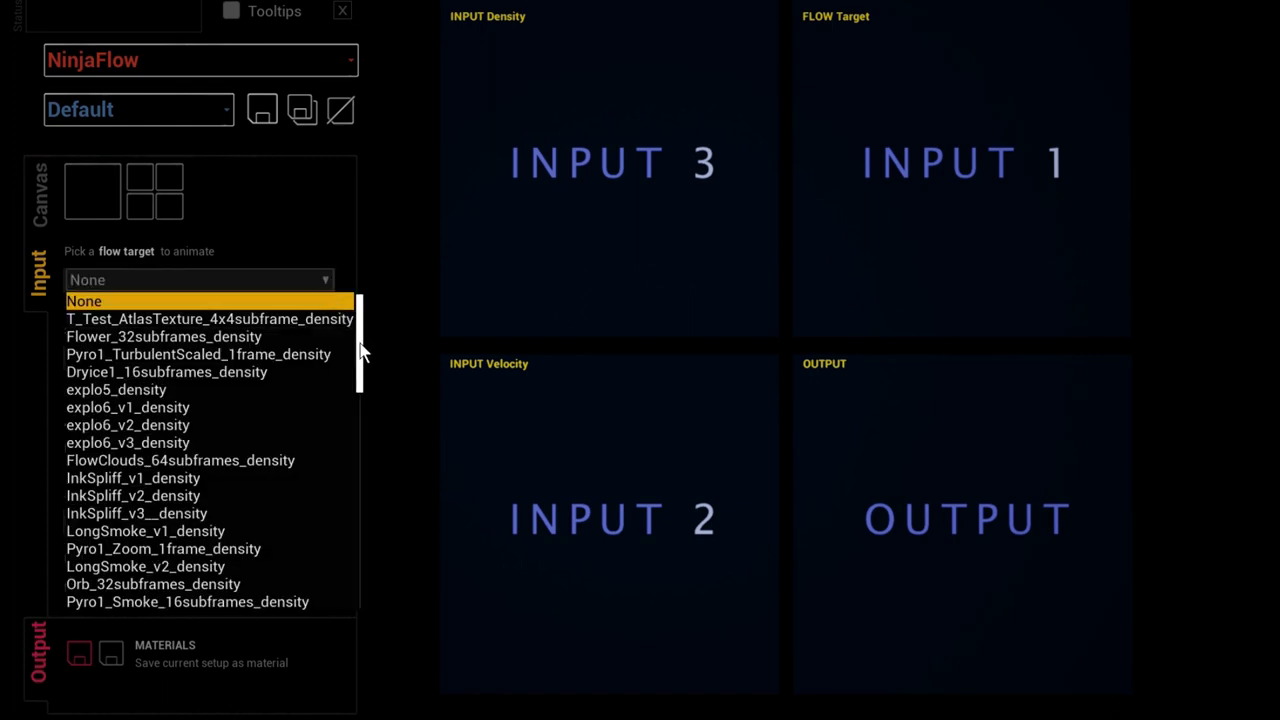
pyautogui.scroll(-5, 364, 434)
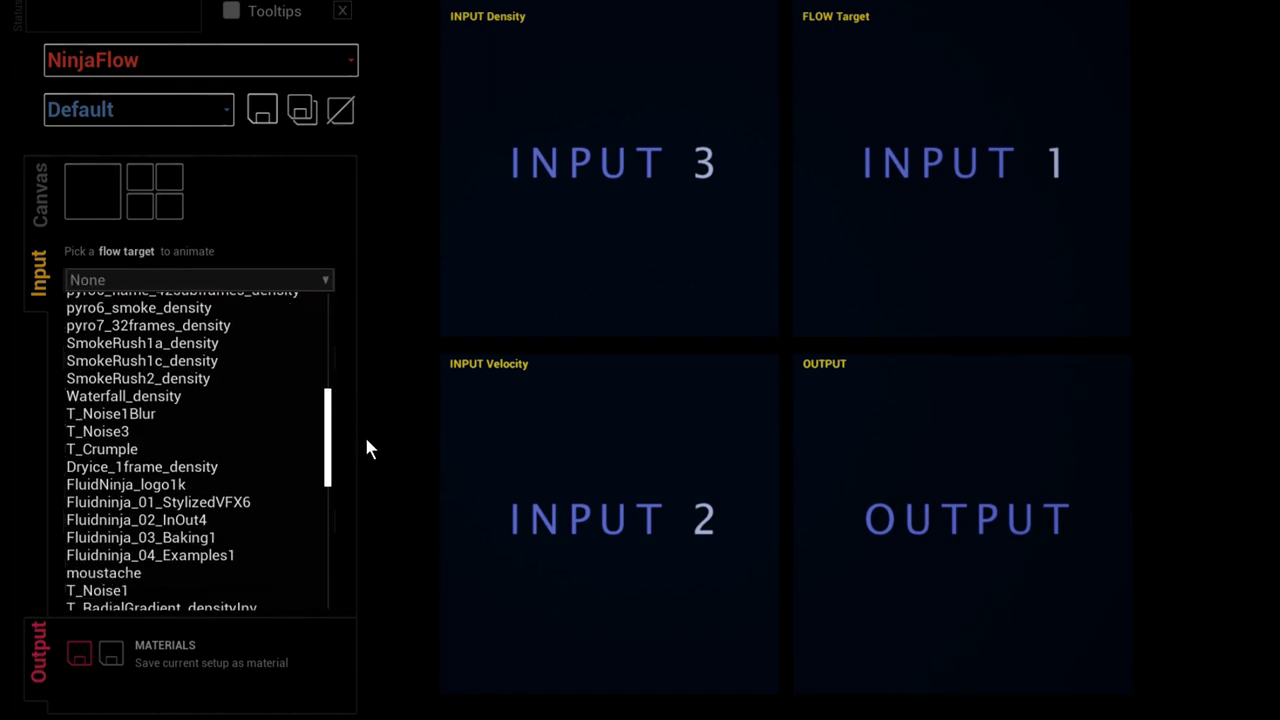
pyautogui.click(213, 432)
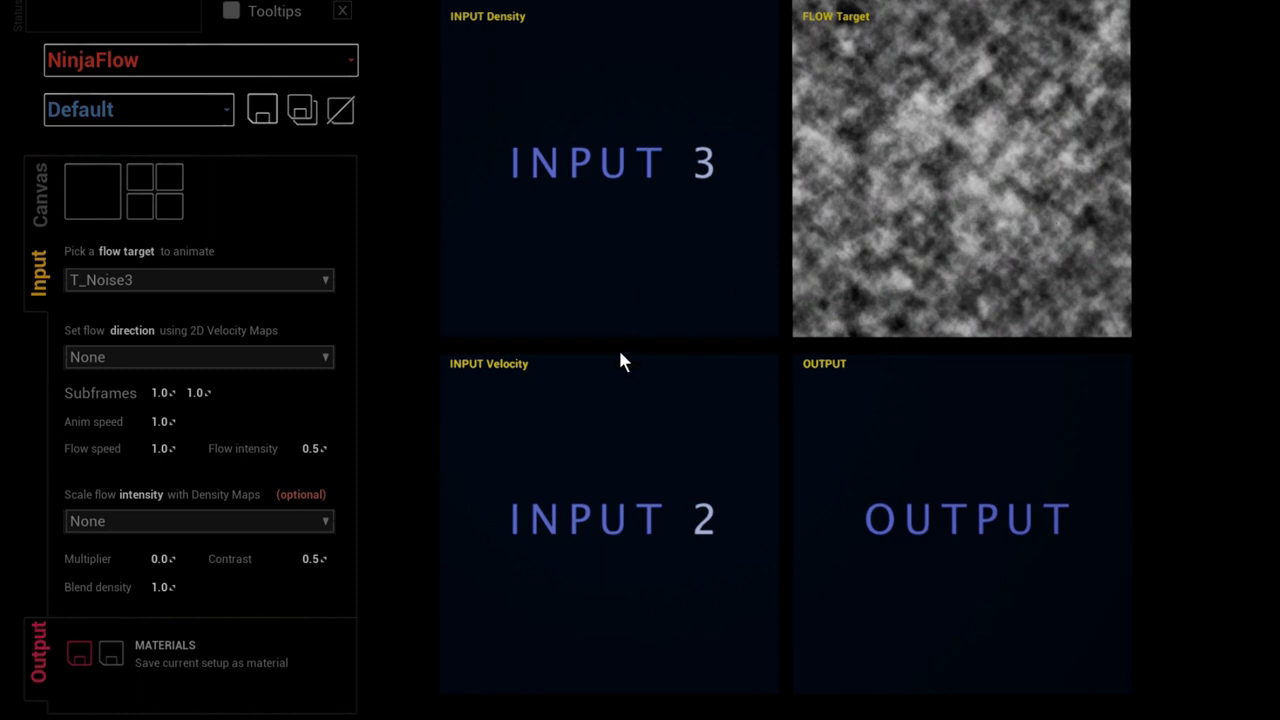
pyautogui.click(303, 366)
pyautogui.scroll(-6, 328, 470)
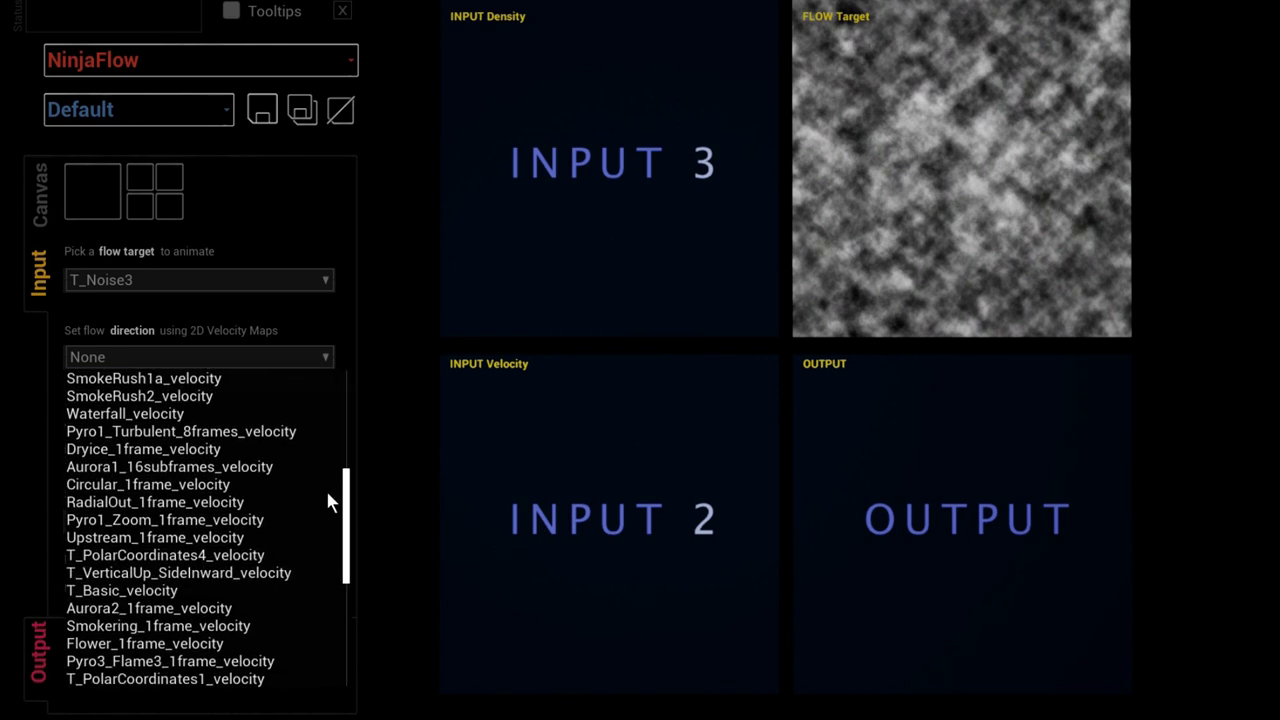
pyautogui.click(170, 592)
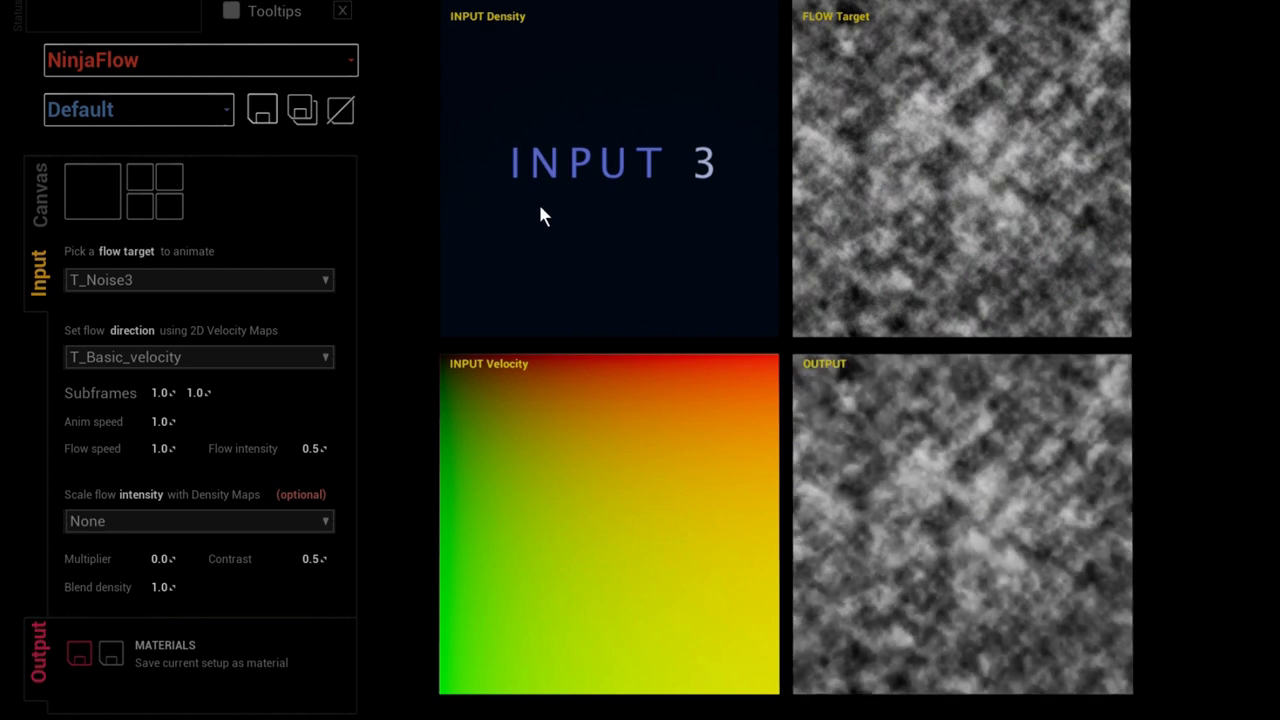
# Set the flow intensity density map to T_Torus and check the result in the single-output canvas before restoring the four-pane view
pyautogui.click(294, 519)
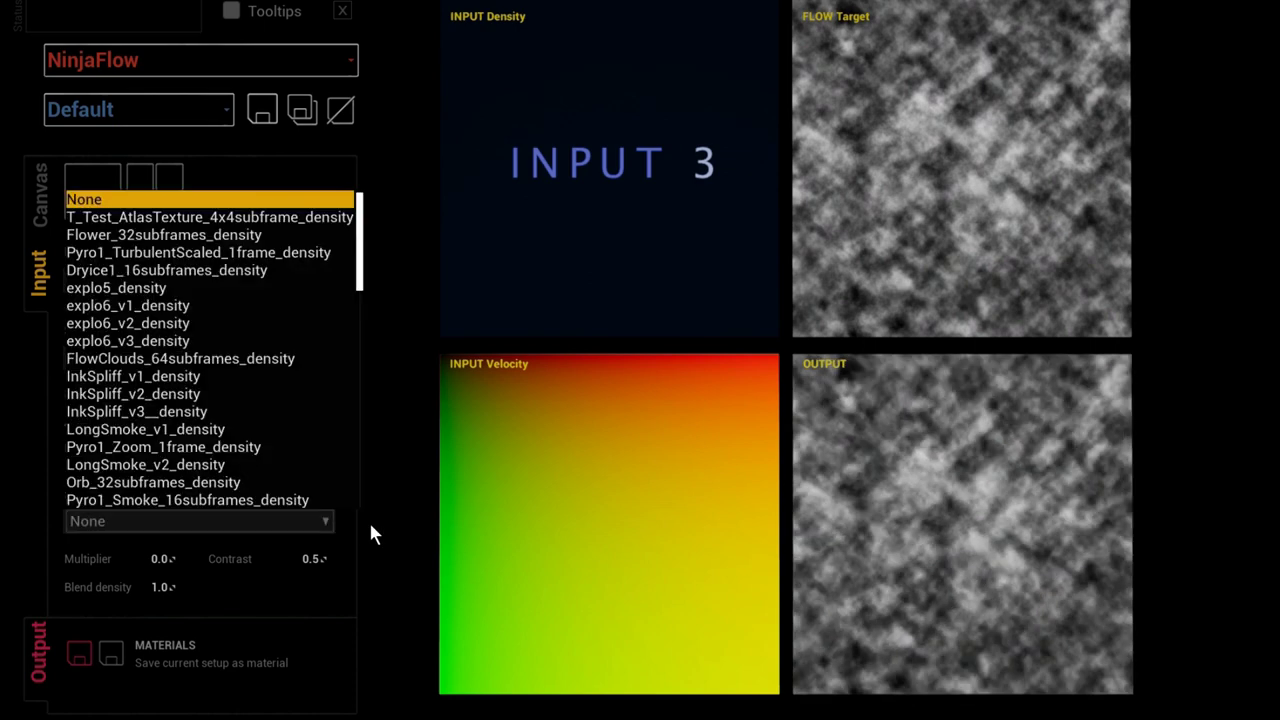
pyautogui.moveTo(360, 277); pyautogui.dragTo(368, 474)
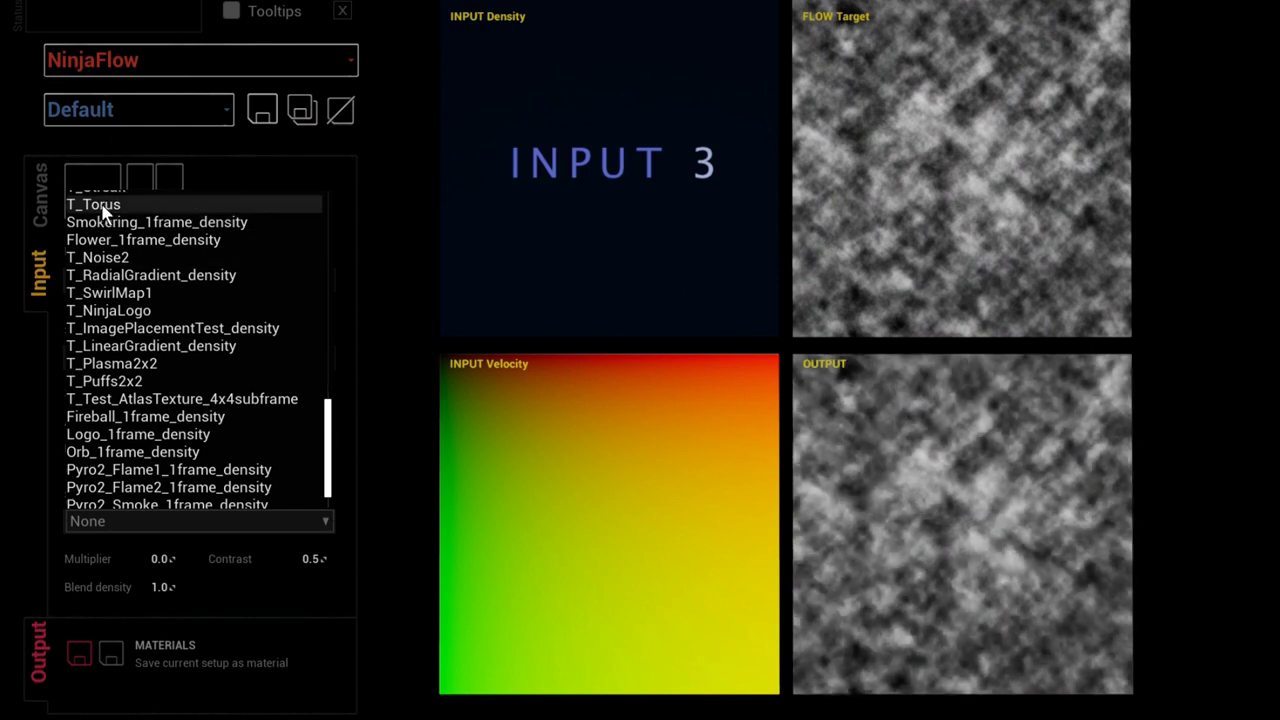
pyautogui.click(104, 206)
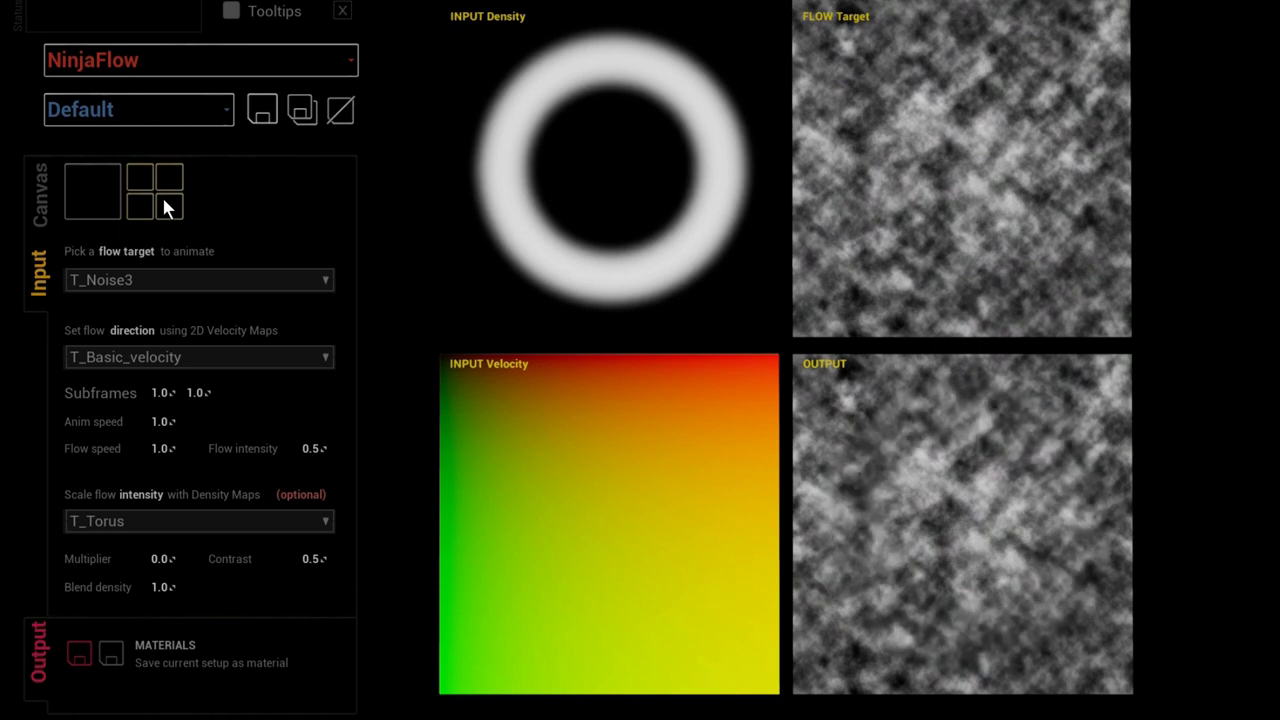
pyautogui.click(100, 200)
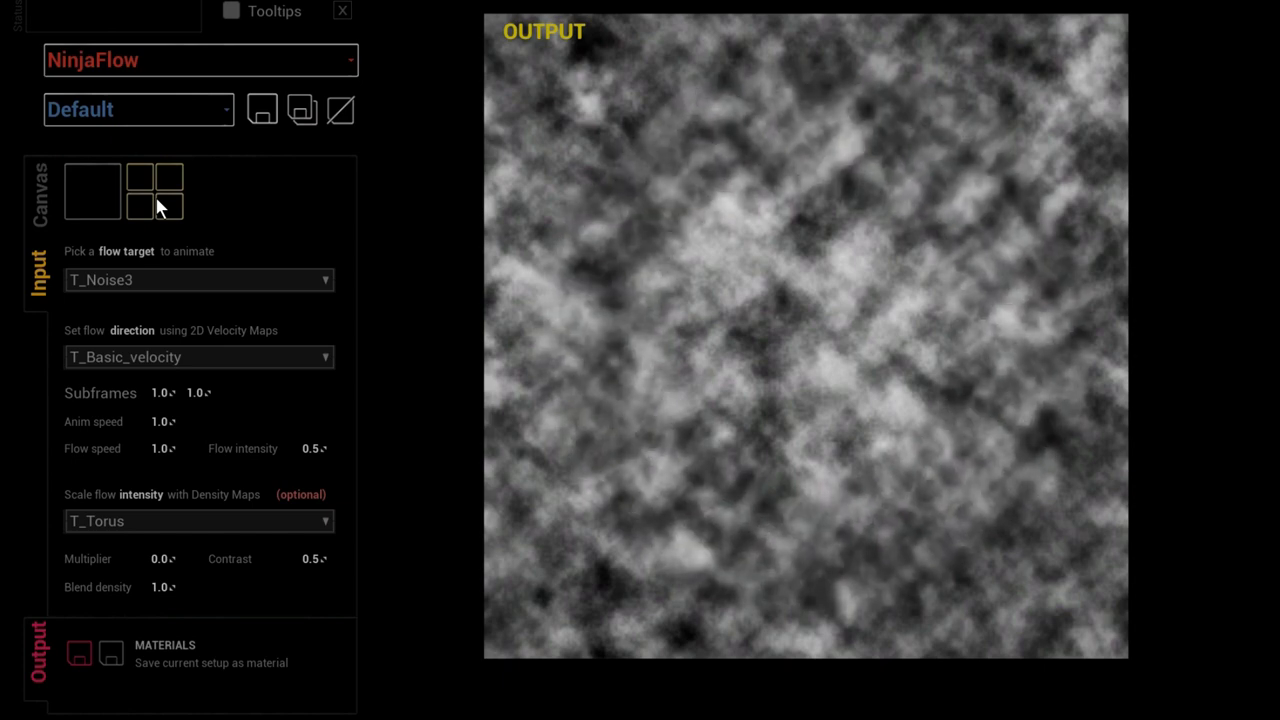
pyautogui.click(158, 207)
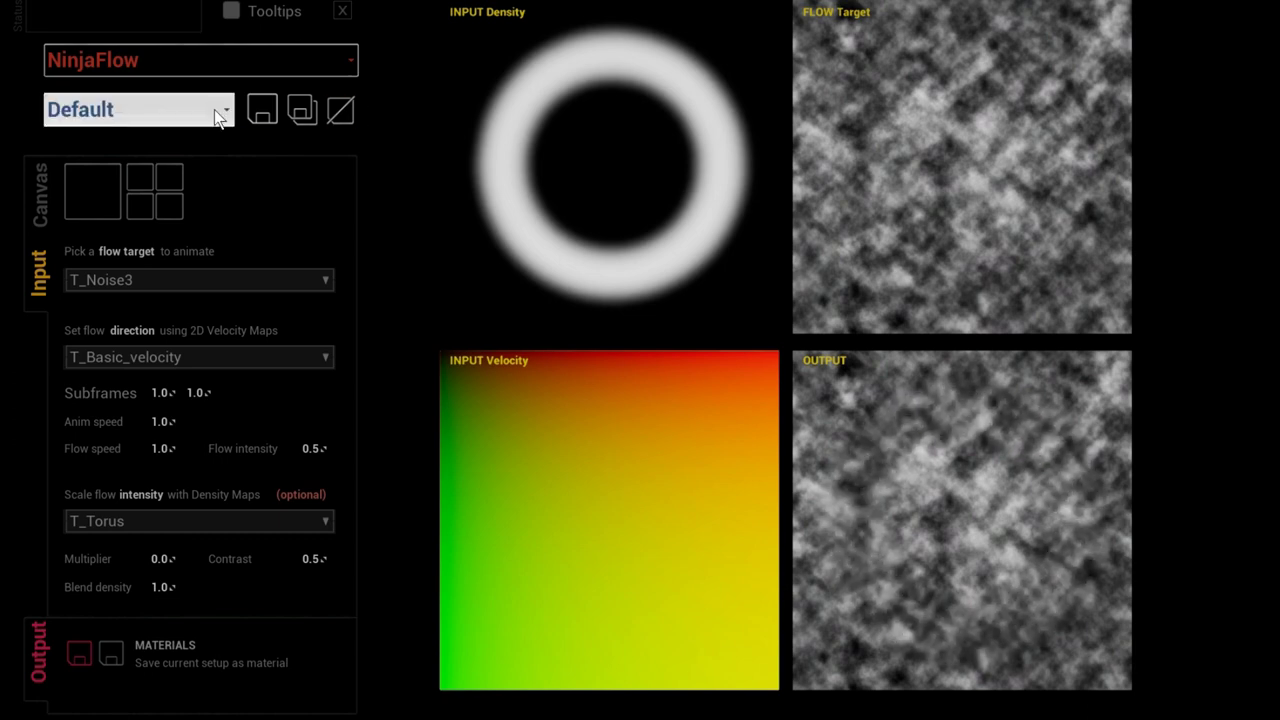
# Load the Aurora preset and show only its output on the canvas
pyautogui.click(124, 118)
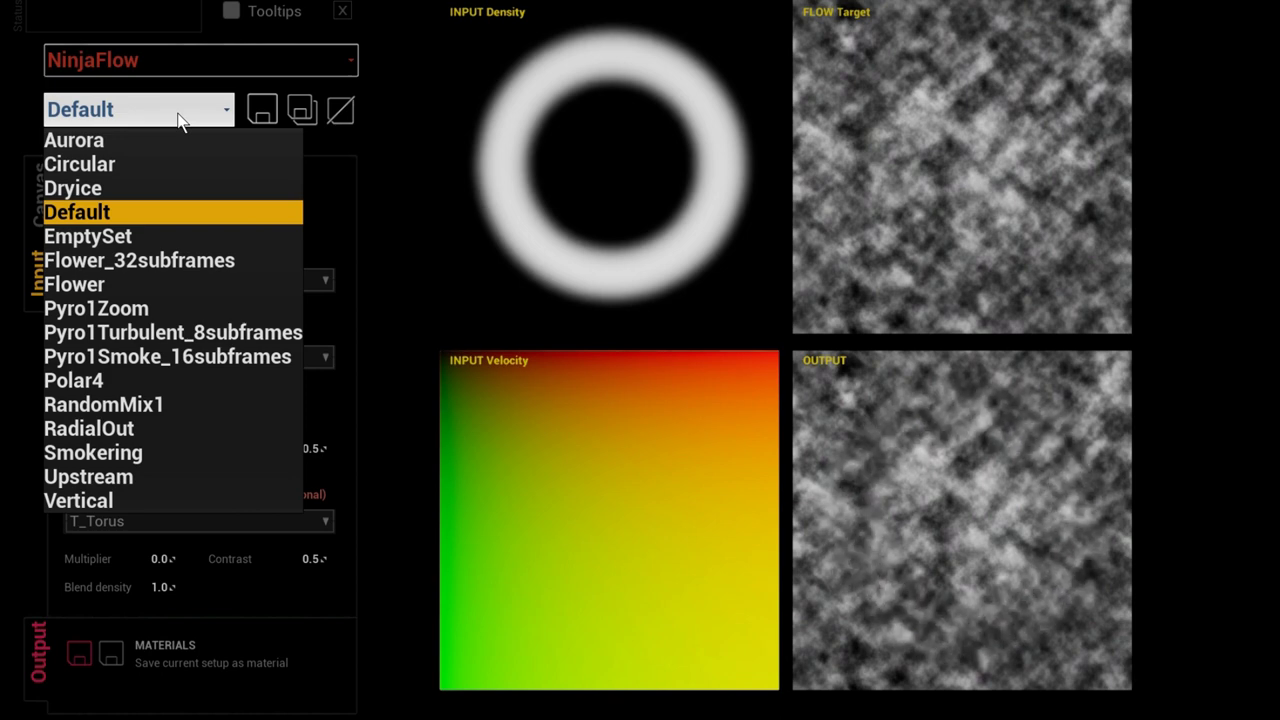
pyautogui.click(130, 141)
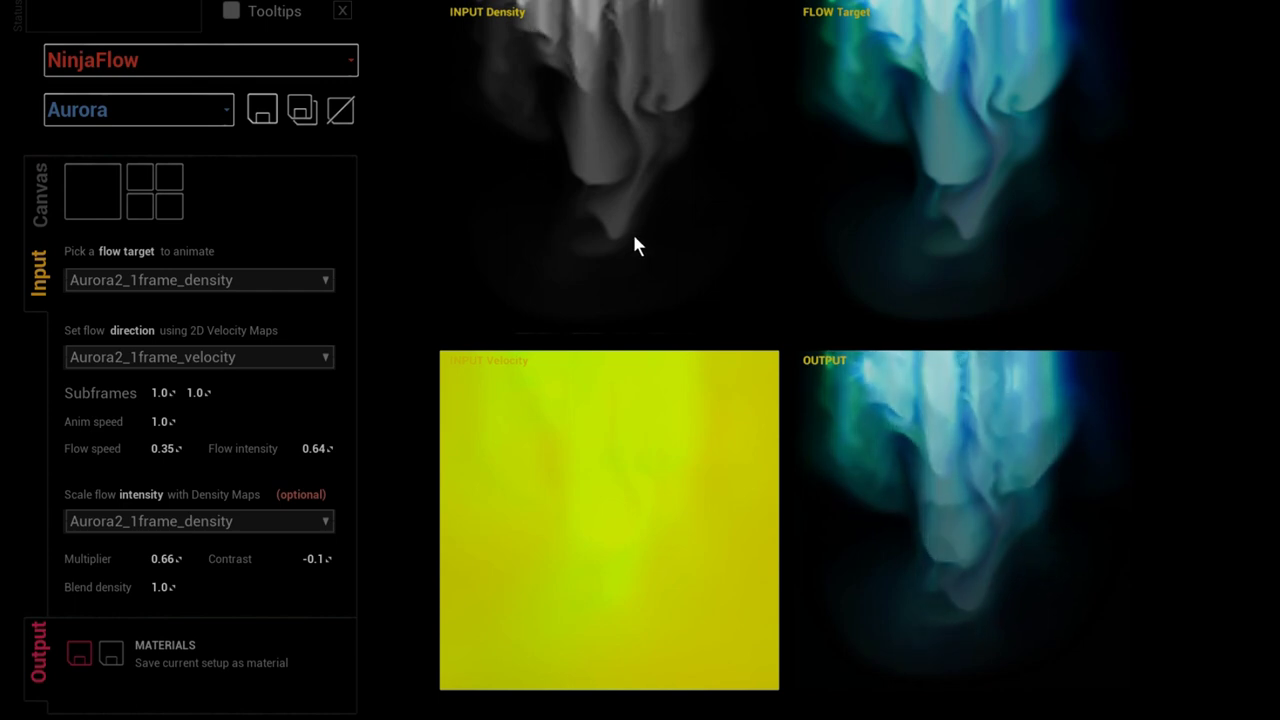
pyautogui.click(108, 197)
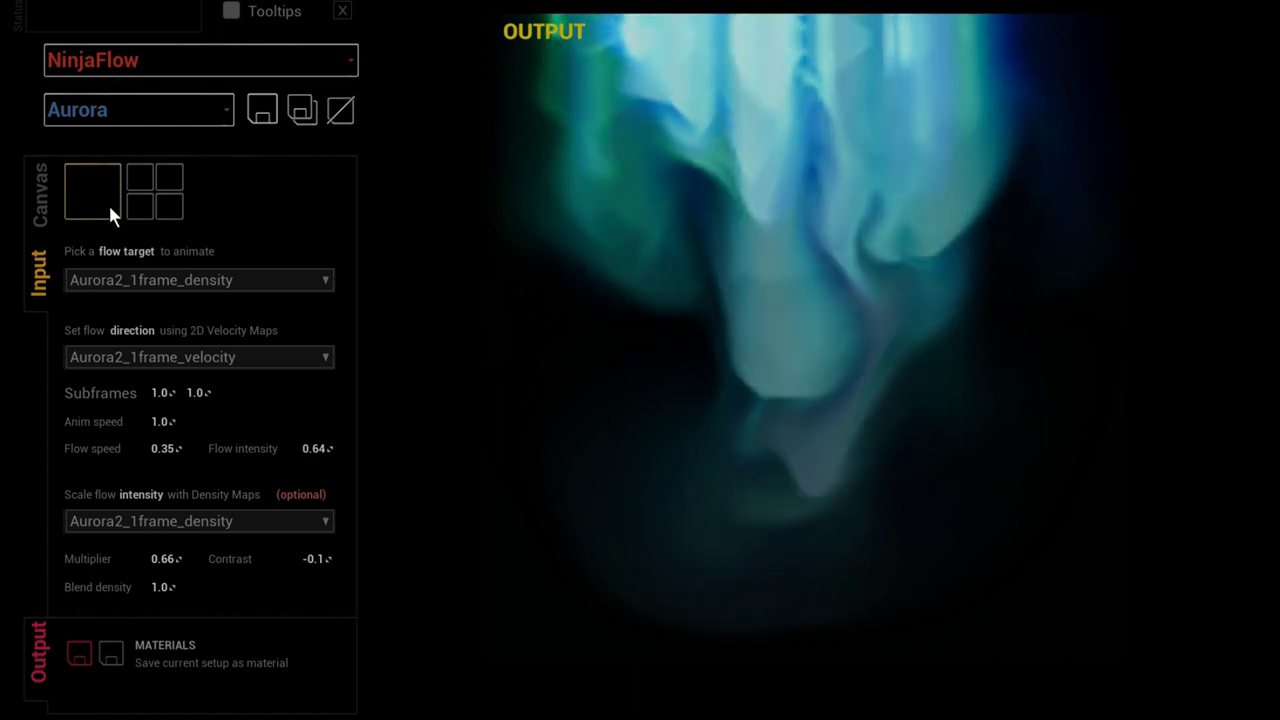
# Compare the Aurora preset's four-pane inputs with its single-output canvas, finishing in the four-pane view
pyautogui.click(170, 203)
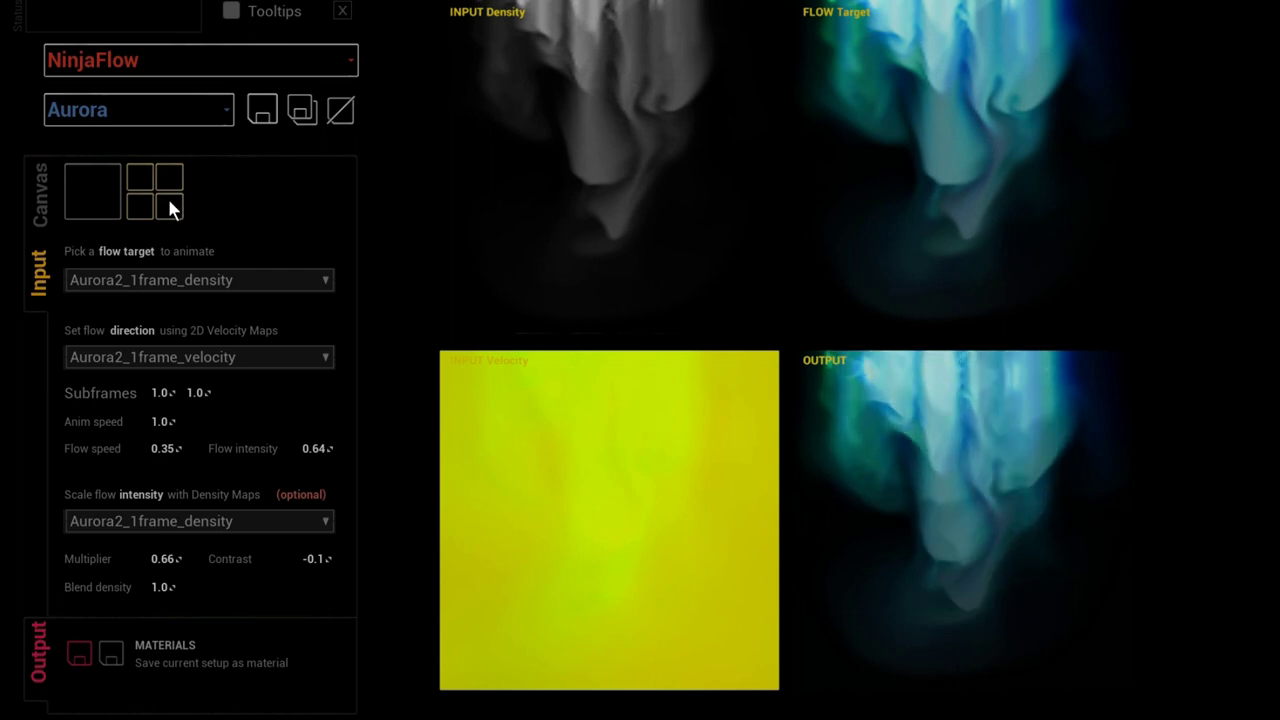
pyautogui.click(107, 190)
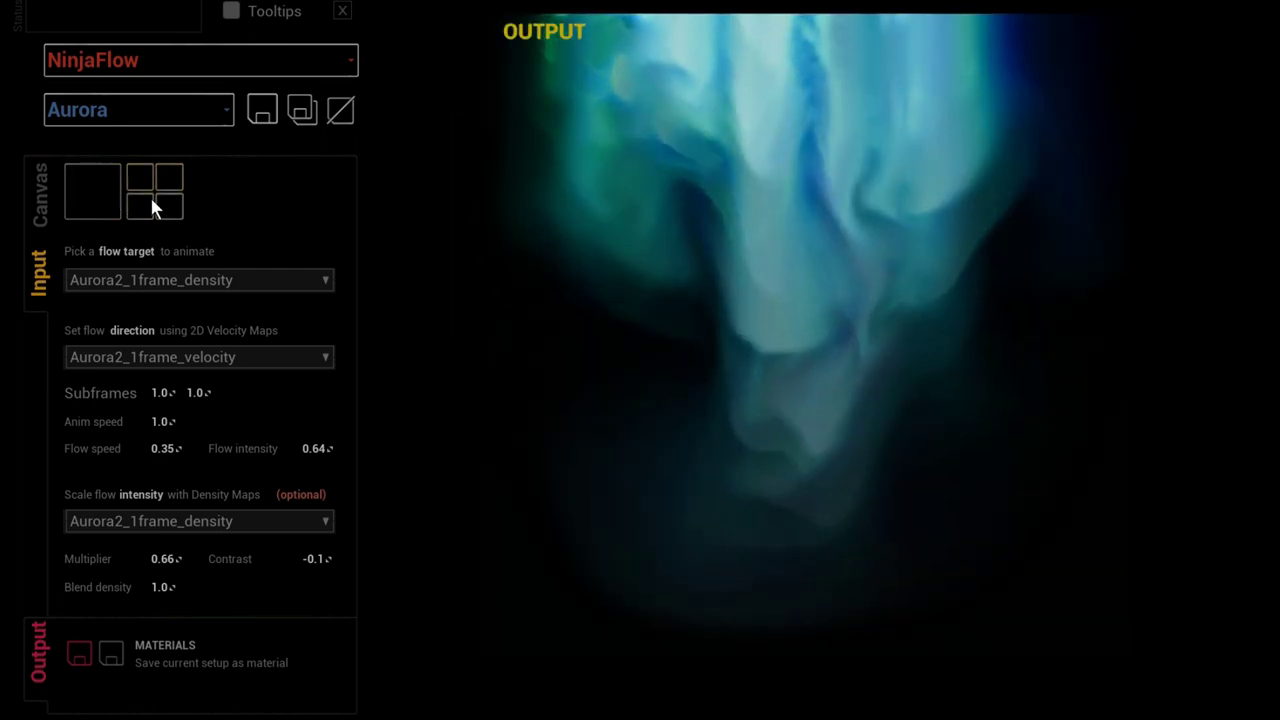
pyautogui.click(152, 196)
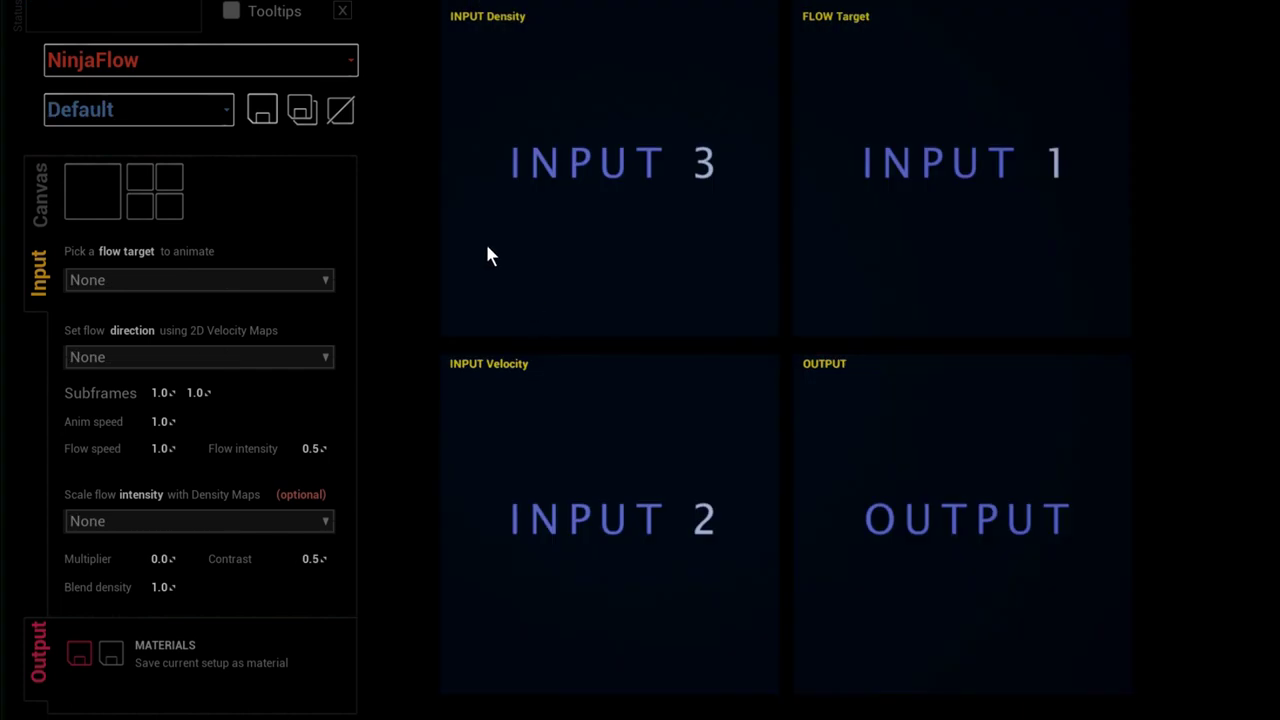
# Load the Smokering preset in NinjaFlow to view its density and velocity inputs
pyautogui.click(185, 120)
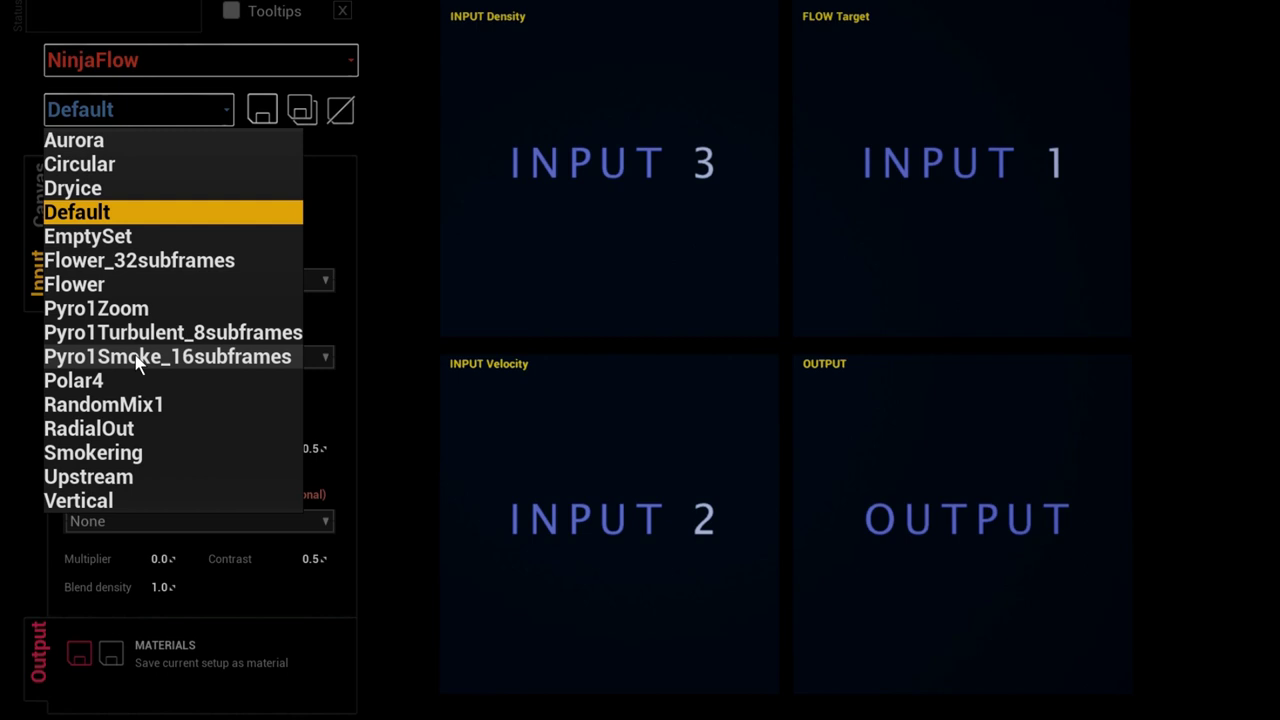
pyautogui.click(100, 452)
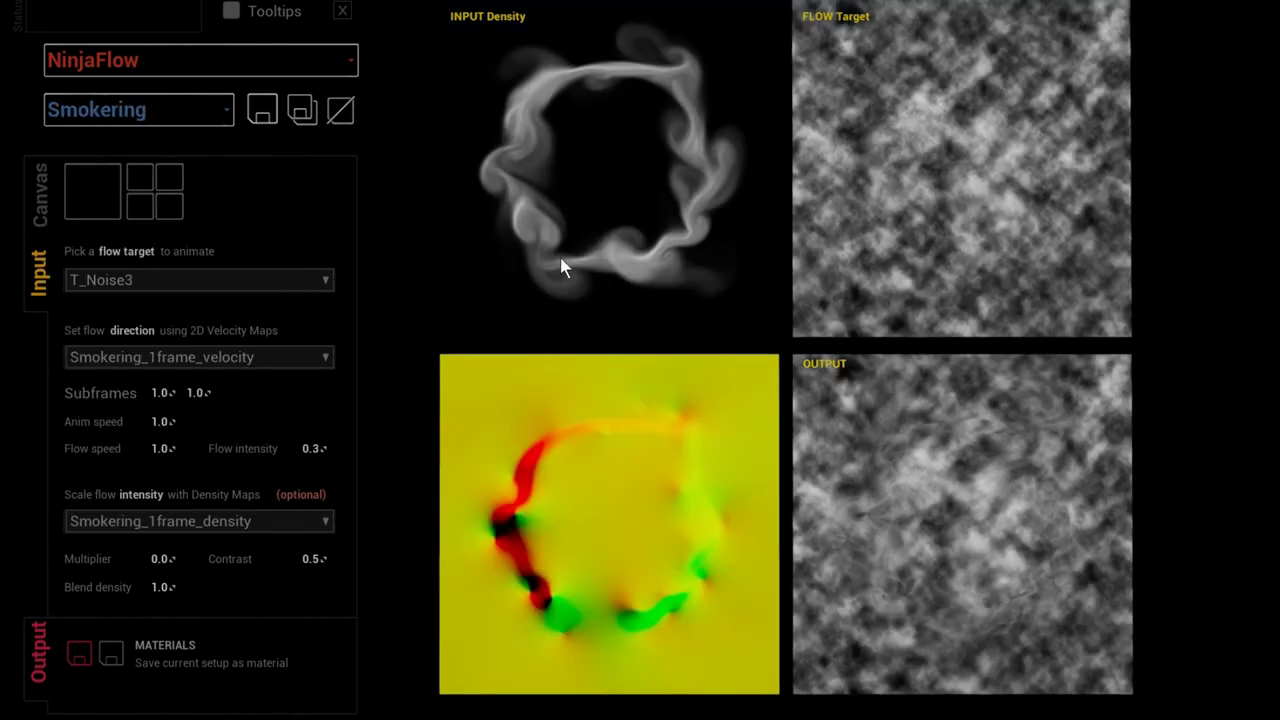
# Switch to the FluidNinja tool and load its Smokering preset
pyautogui.click(130, 70)
pyautogui.click(120, 88)
pyautogui.click(218, 112)
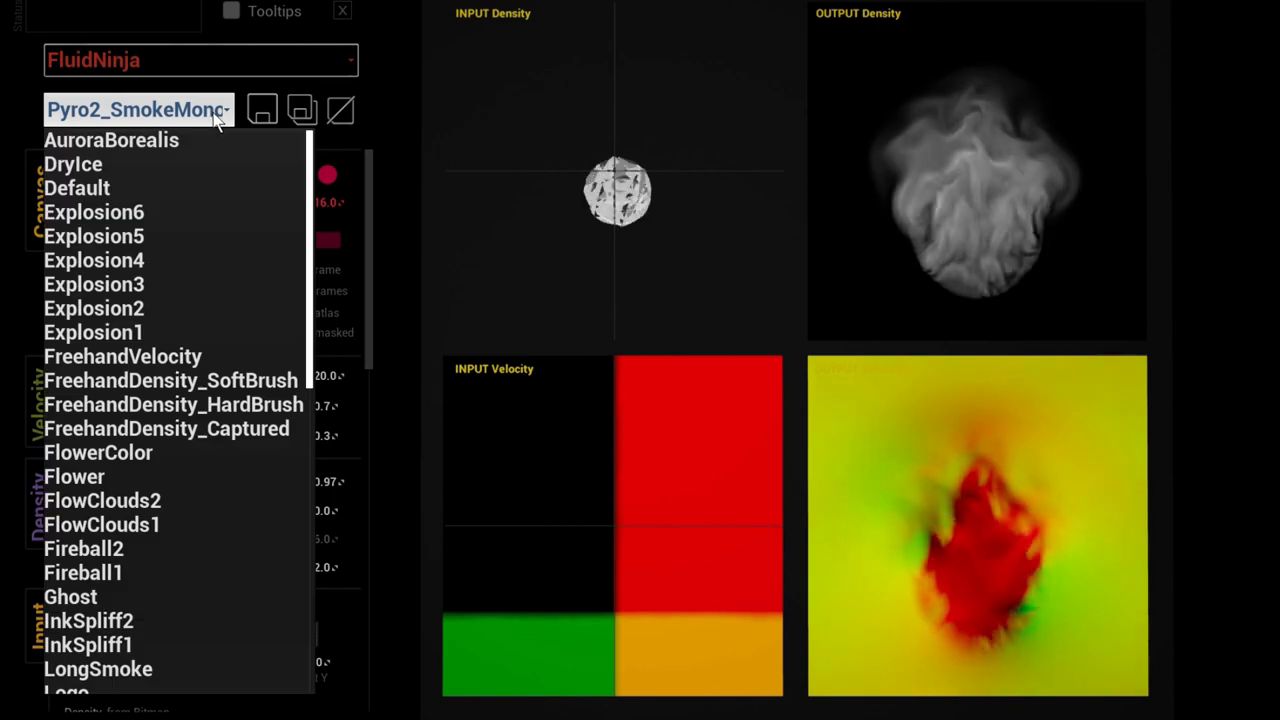
pyautogui.moveTo(310, 225); pyautogui.dragTo(266, 500)
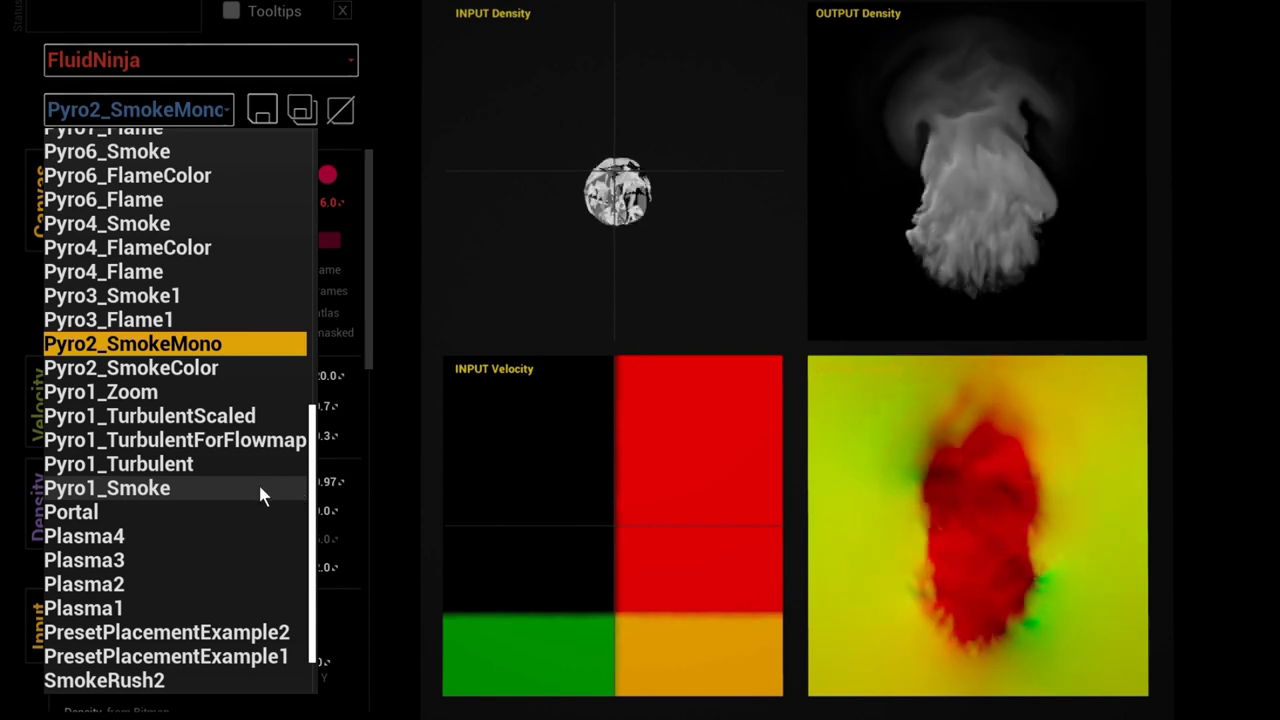
pyautogui.moveTo(312, 495); pyautogui.dragTo(318, 540)
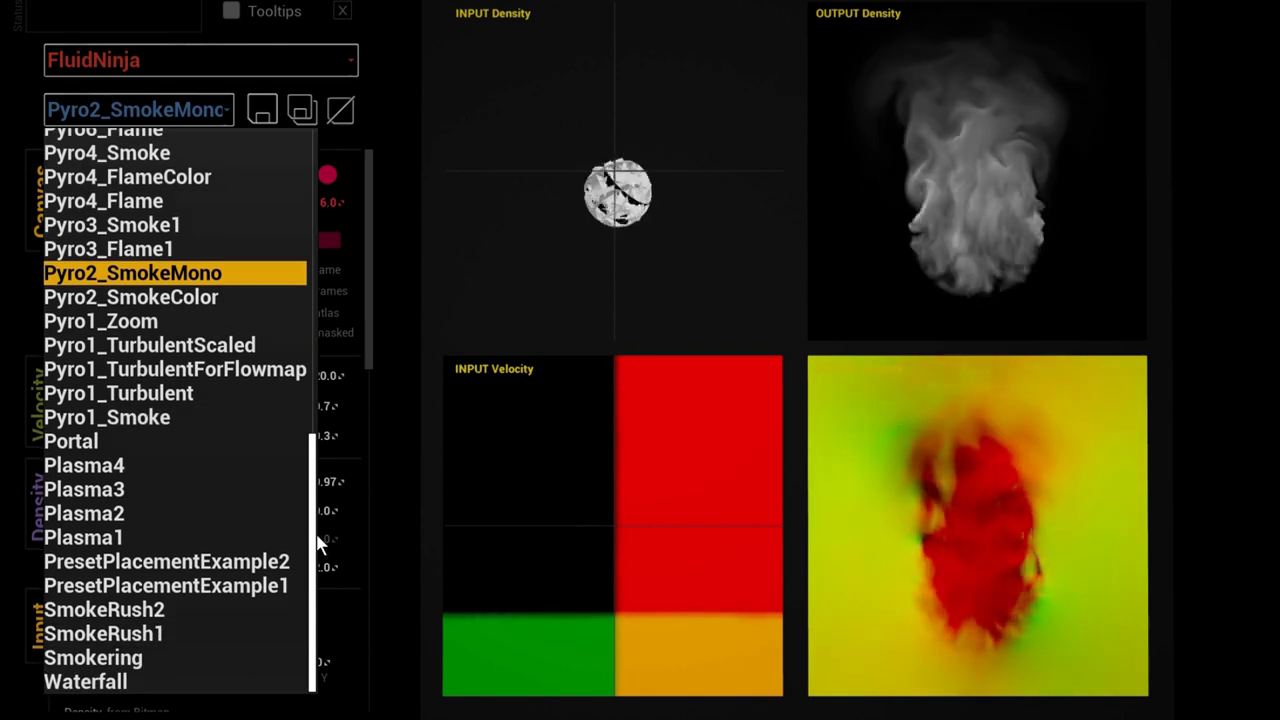
pyautogui.click(137, 658)
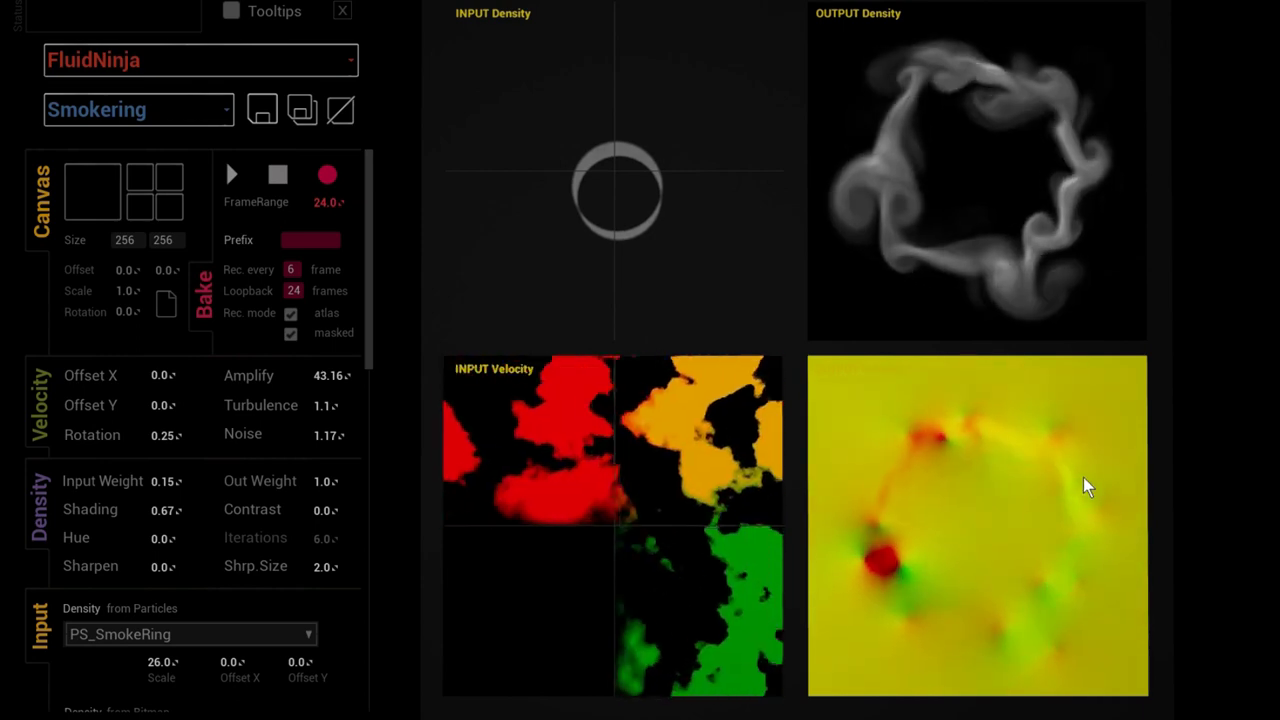
# Return to the NinjaFlow tool, load the Smokering preset and show only its output on the canvas
pyautogui.click(215, 64)
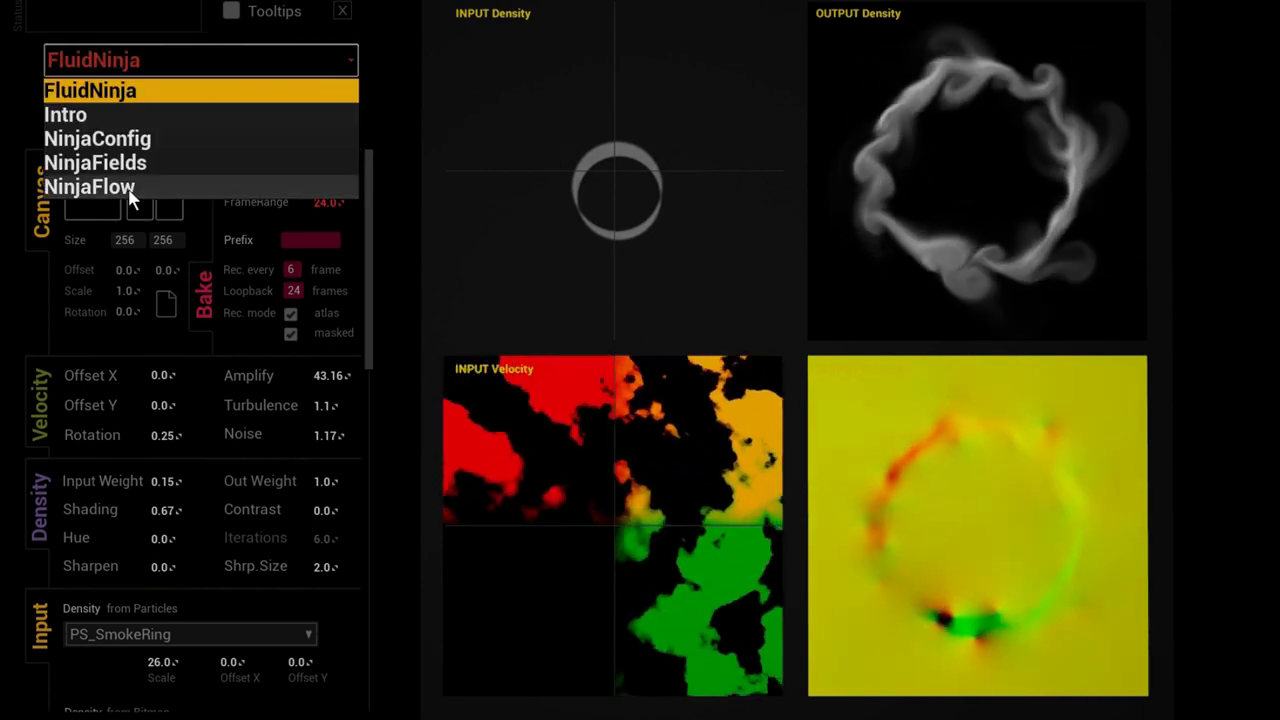
pyautogui.click(130, 188)
pyautogui.click(225, 110)
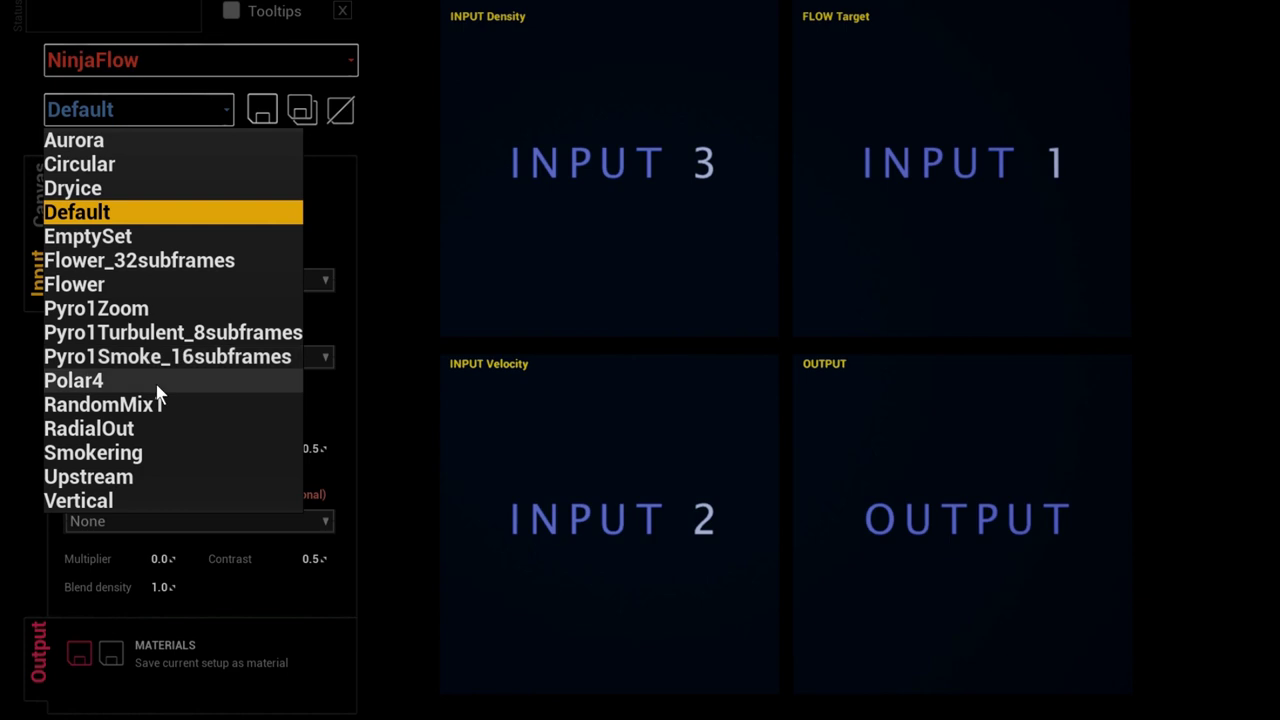
pyautogui.click(104, 456)
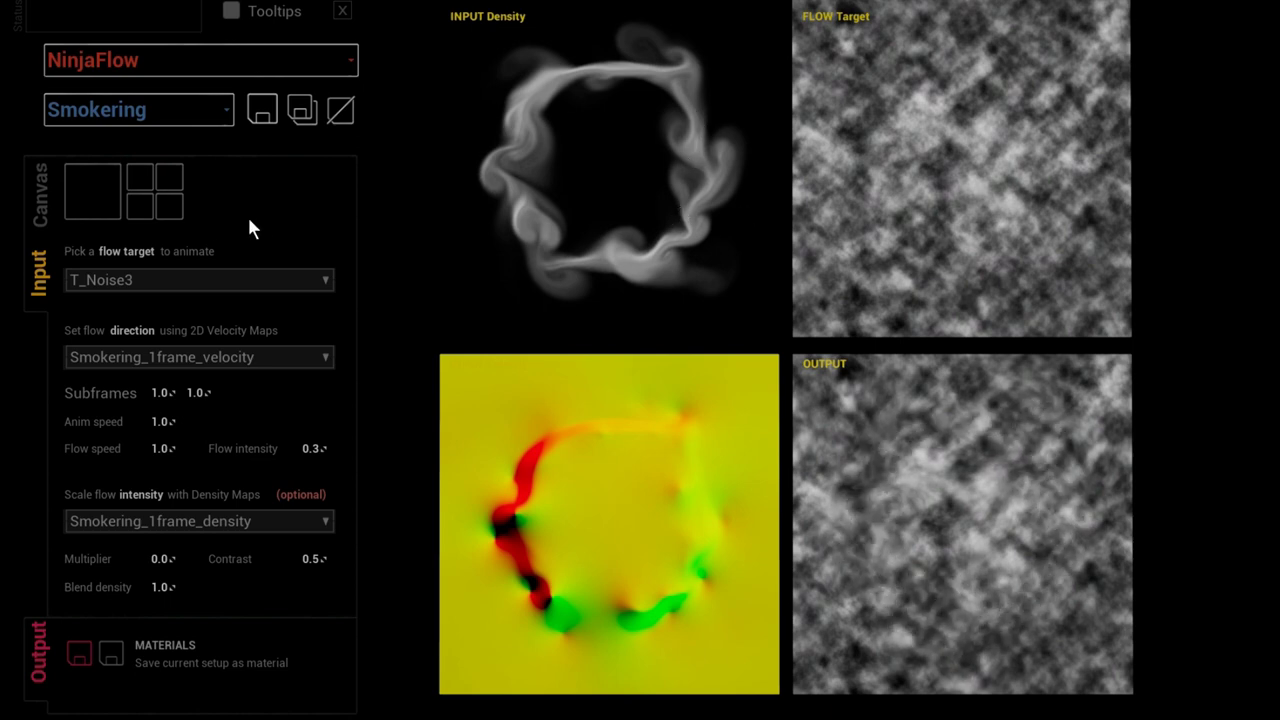
pyautogui.click(84, 212)
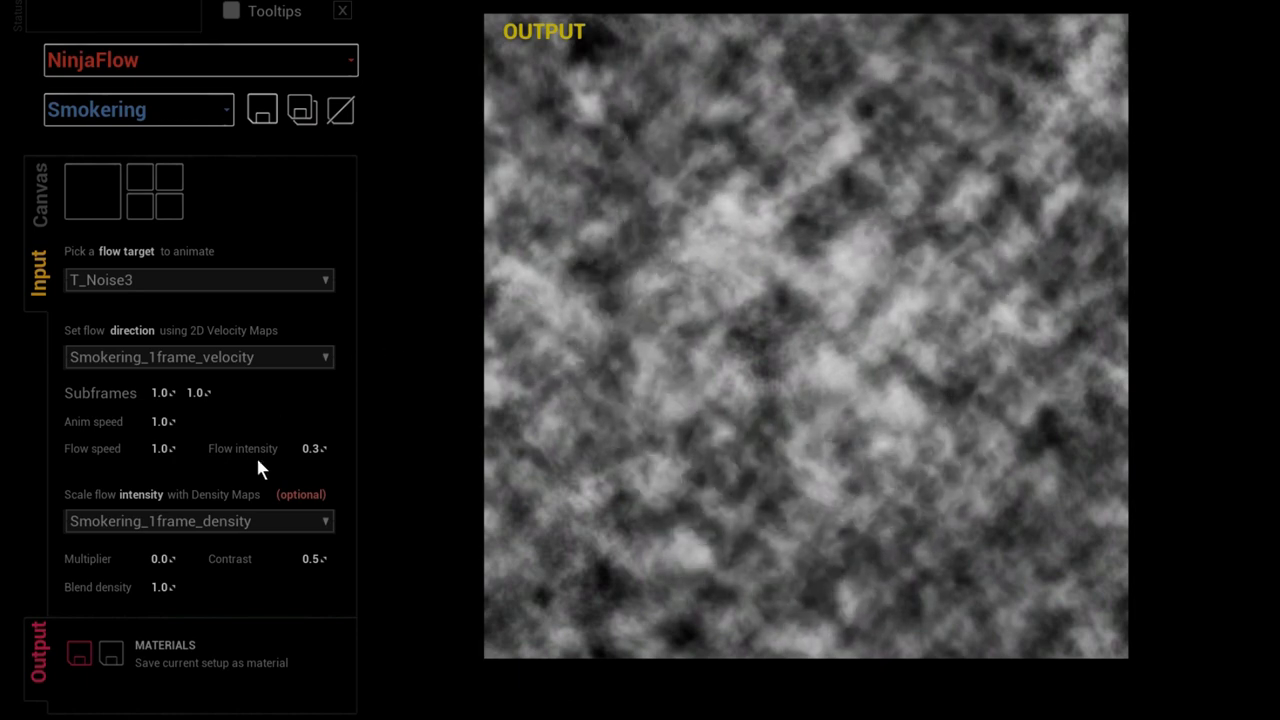
# Load the Upstream preset and restore the four-pane canvas view
pyautogui.click(178, 114)
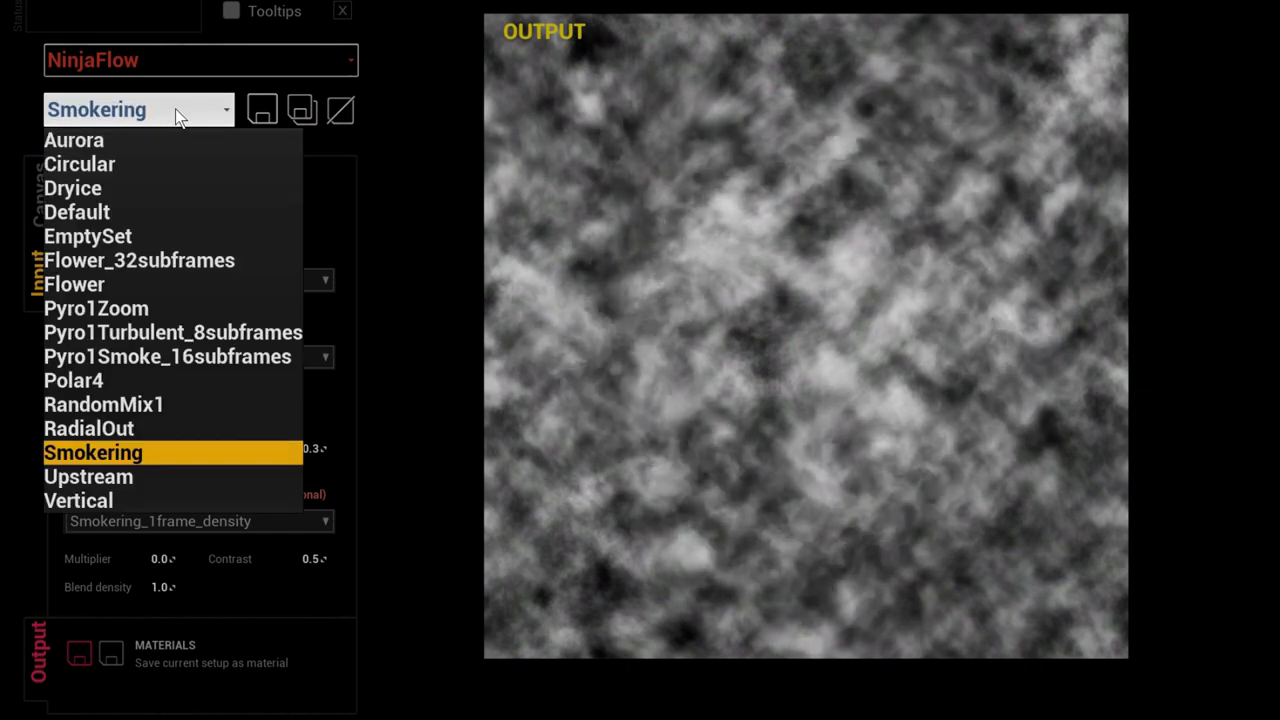
pyautogui.click(122, 477)
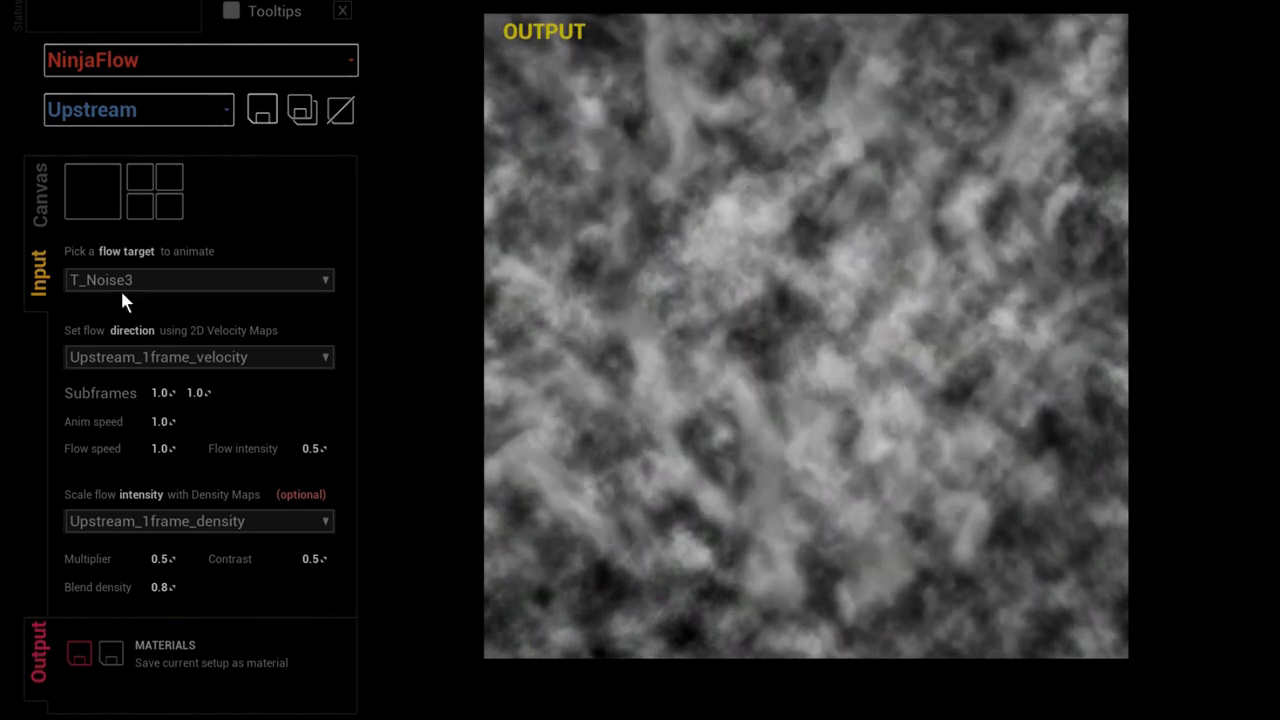
pyautogui.click(153, 202)
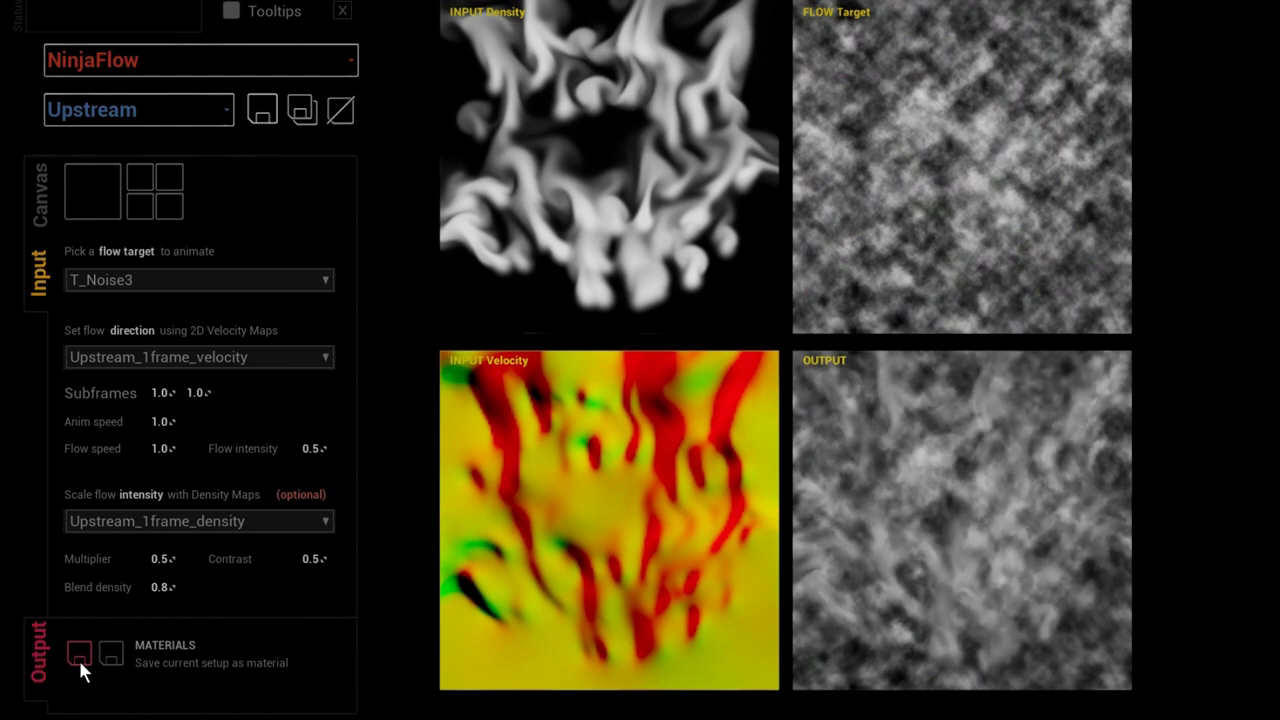
# Load the RadialOut preset, followed by the Pyro1Smoke_16subframes preset, in the four-pane view
pyautogui.click(120, 109)
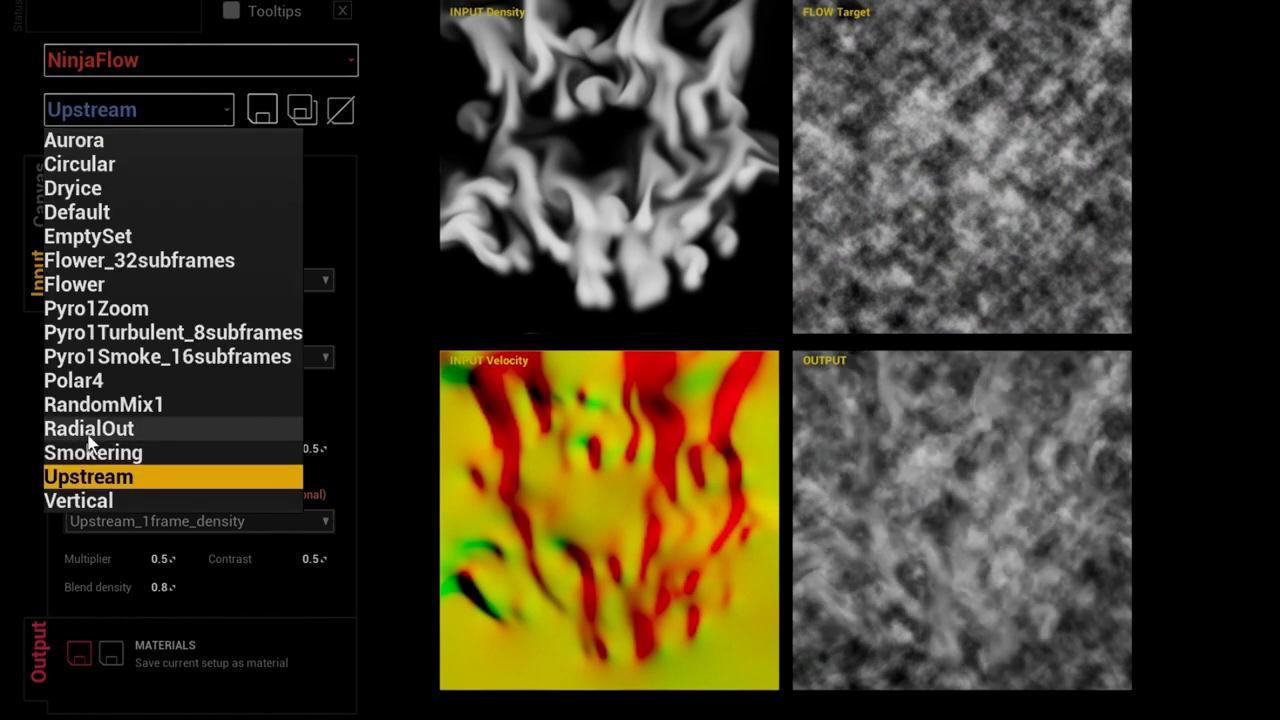
pyautogui.click(88, 430)
pyautogui.click(138, 109)
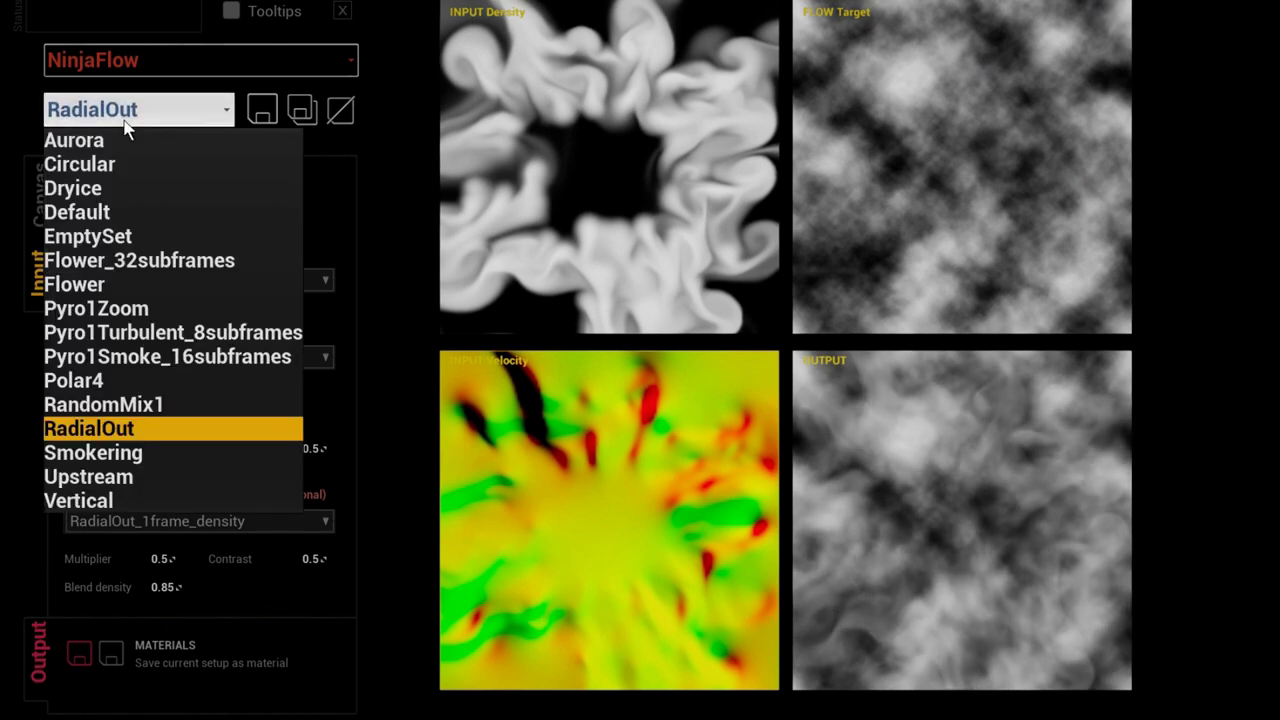
pyautogui.click(150, 353)
pyautogui.click(146, 187)
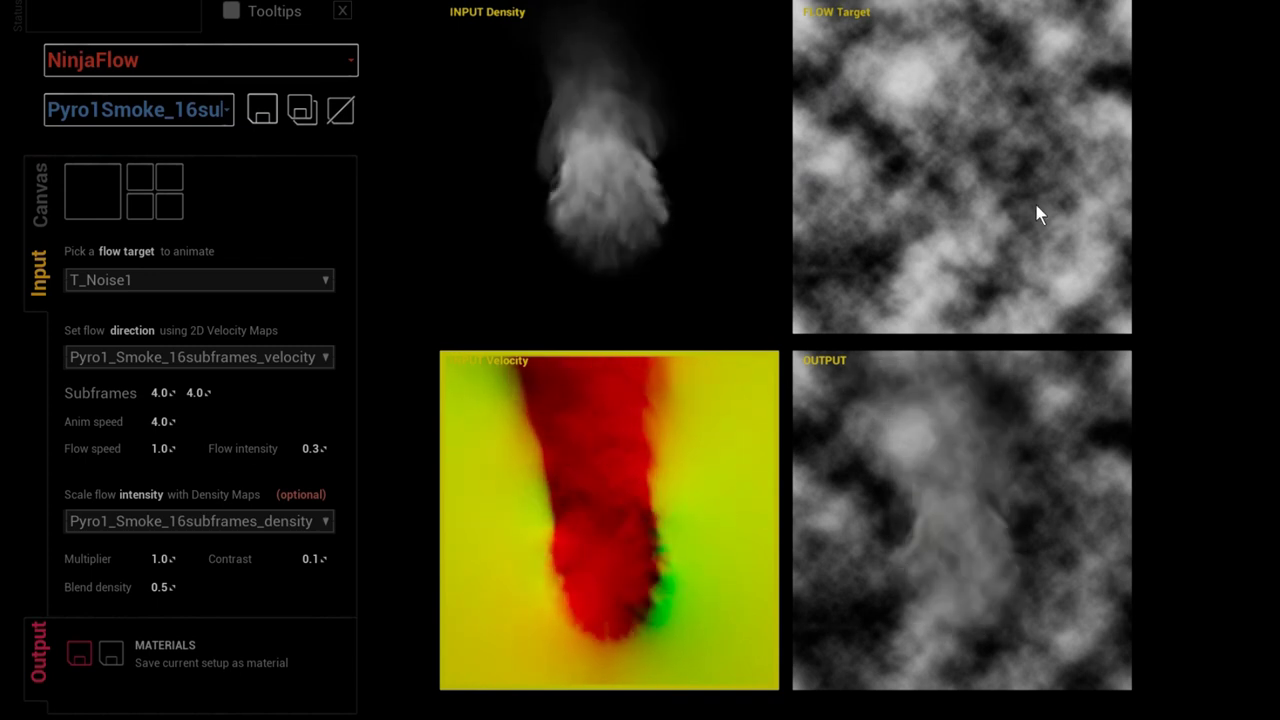
# Compare the Pyro1Smoke_16subframes inputs with the output by alternating single-output and four-pane views, finishing on the single output
pyautogui.click(106, 196)
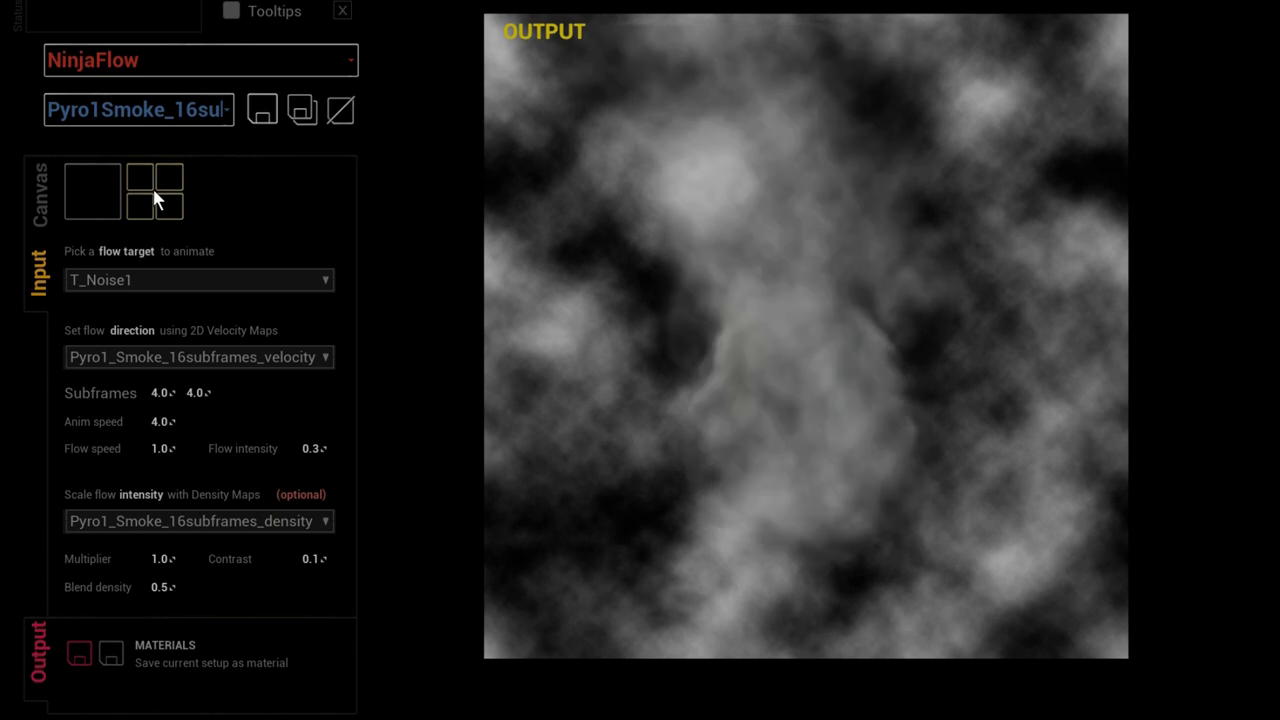
pyautogui.click(155, 195)
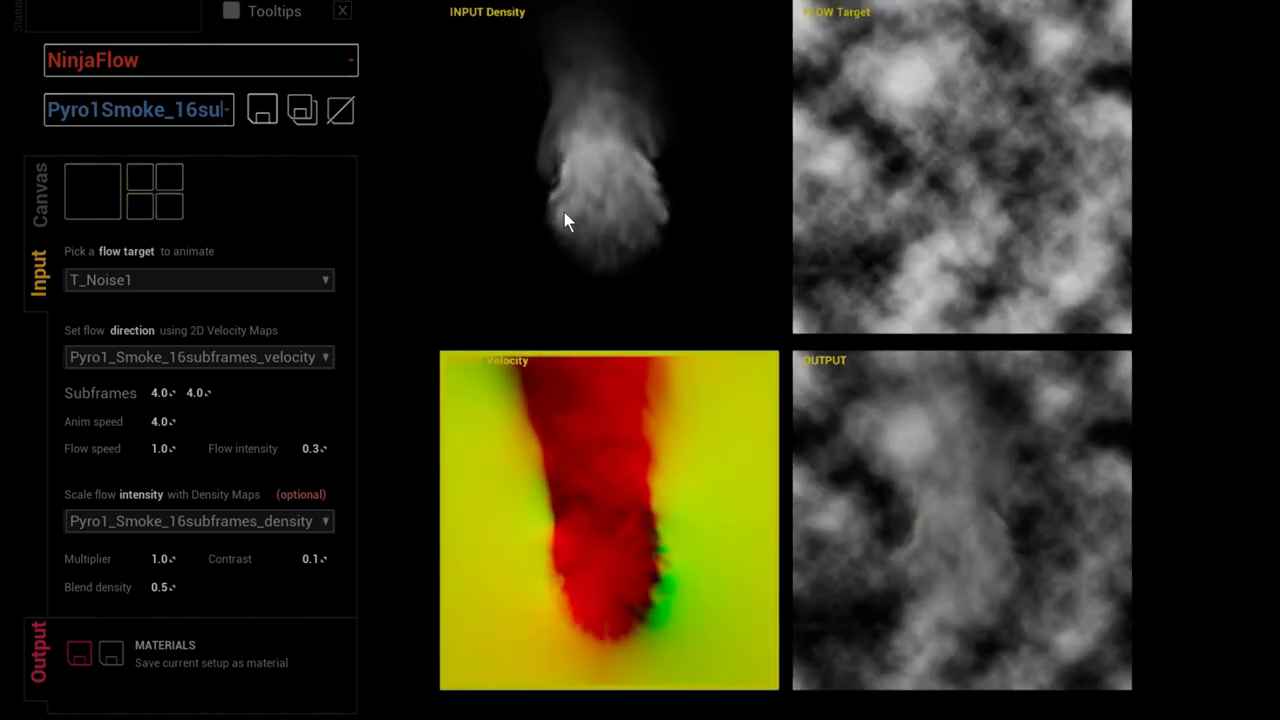
pyautogui.click(107, 202)
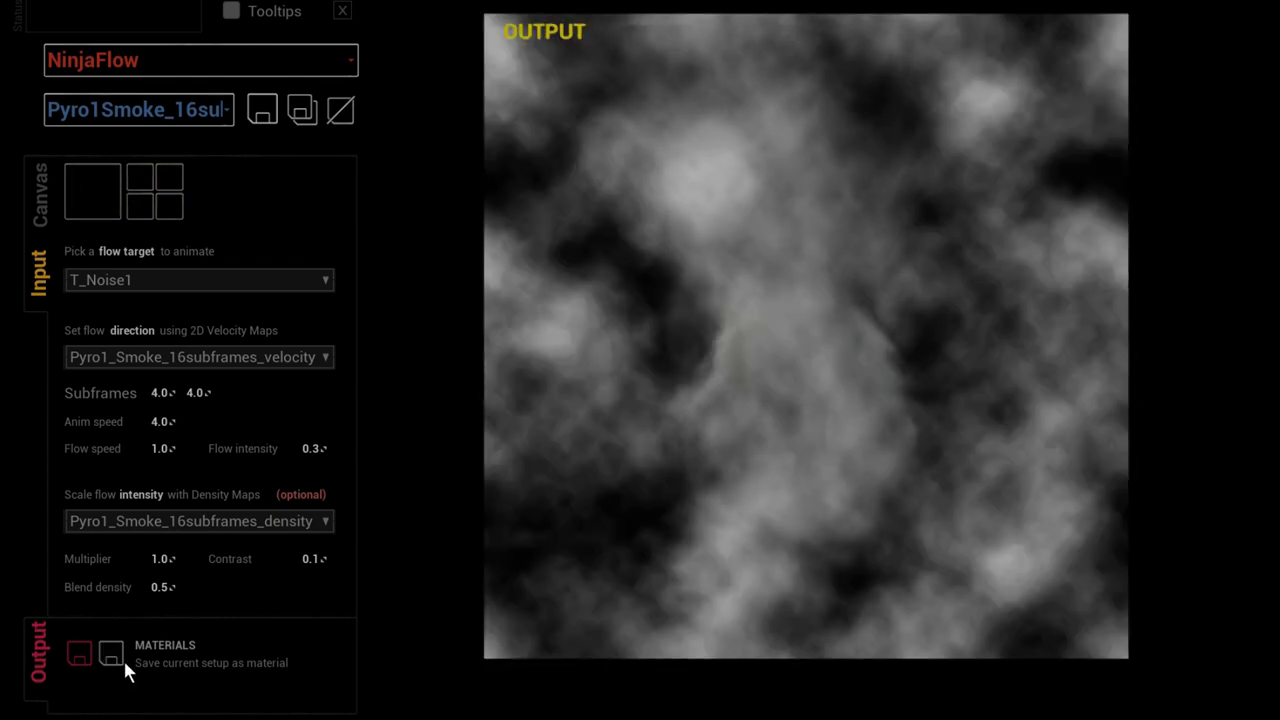
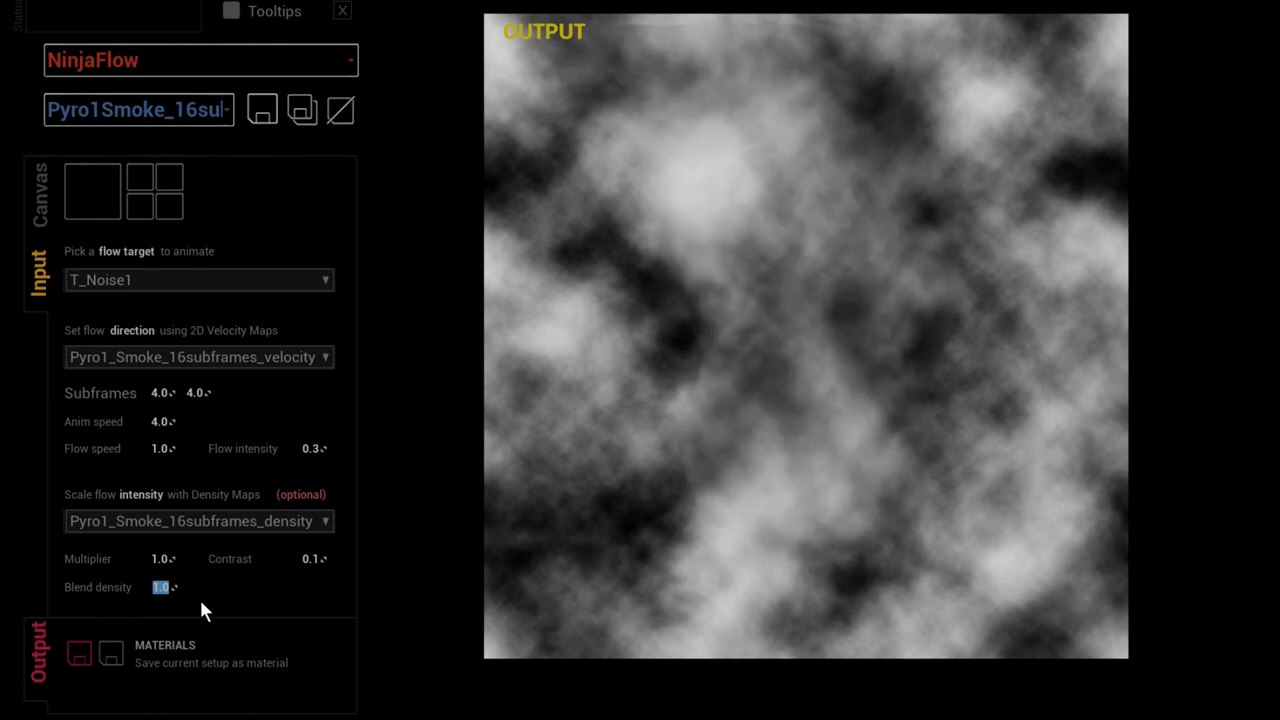
# Try blend density values such as 0.81, -0.01 and 0.33 on the smoke output, then set blend density to 0.5
pyautogui.write('0.81-0.01')
pyautogui.press('Return')
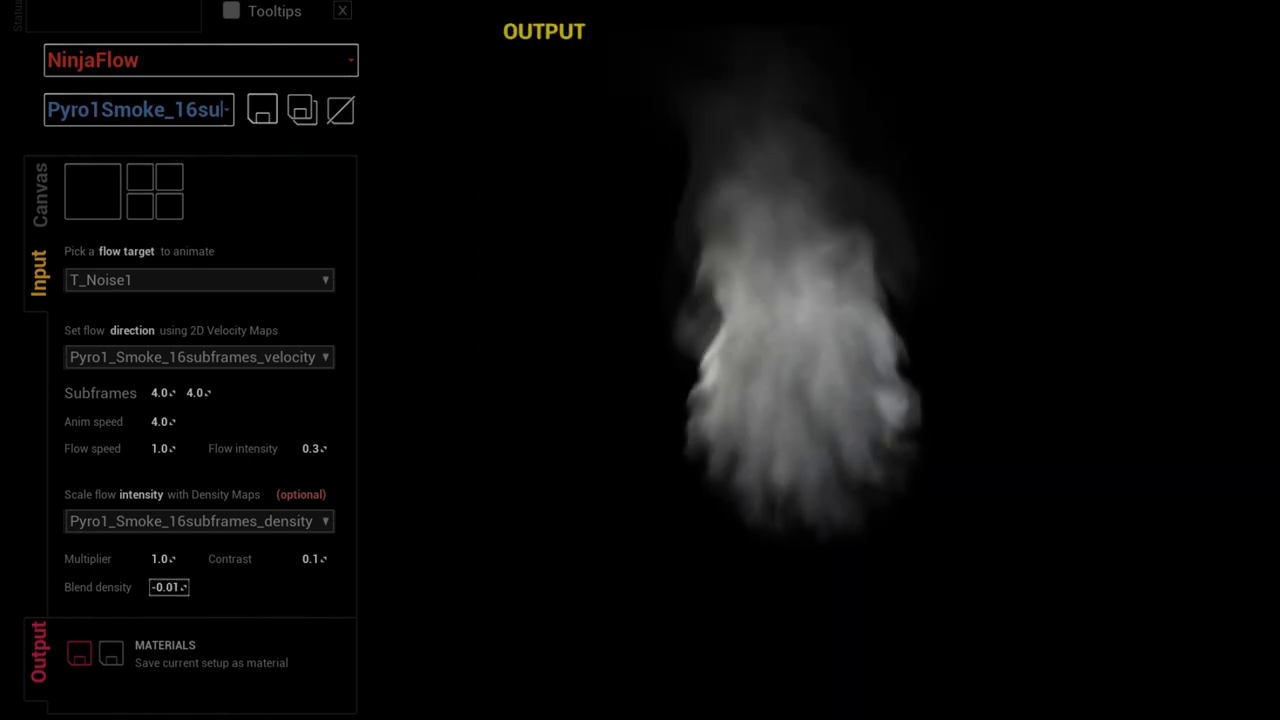
pyautogui.write('0.33')
pyautogui.press('Return')
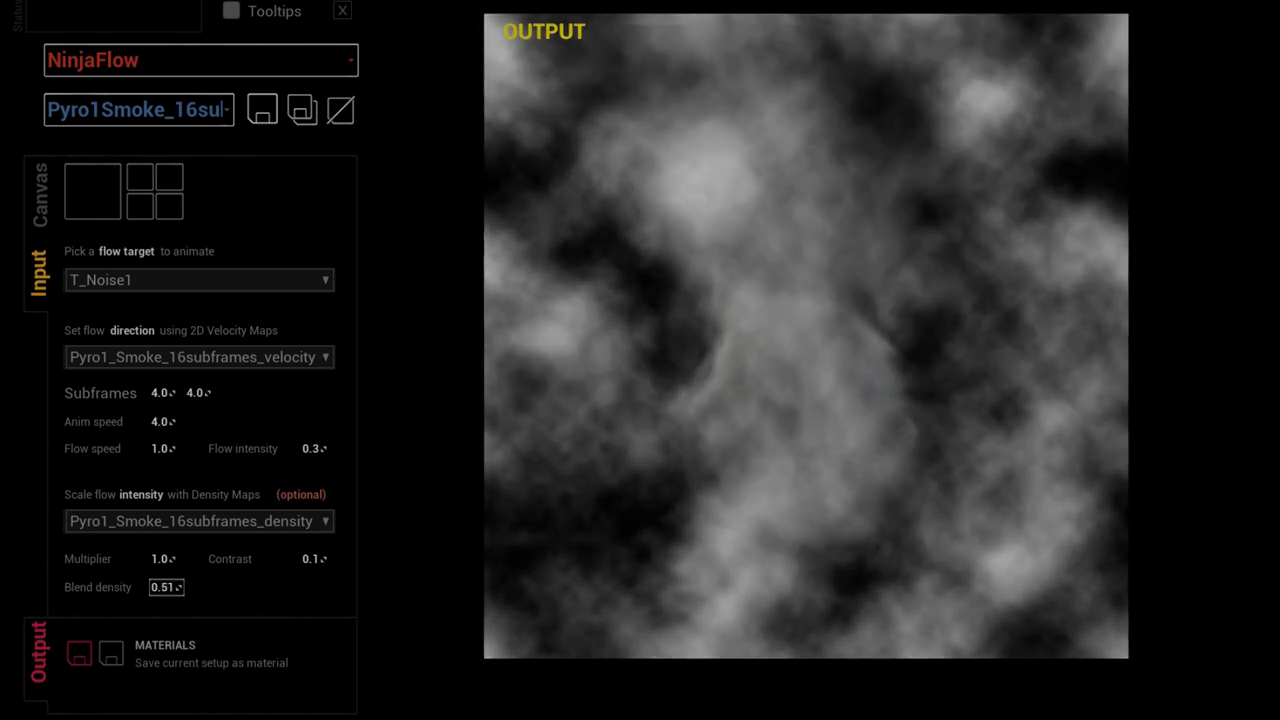
pyautogui.moveTo(165, 587); pyautogui.dragTo(177, 599)
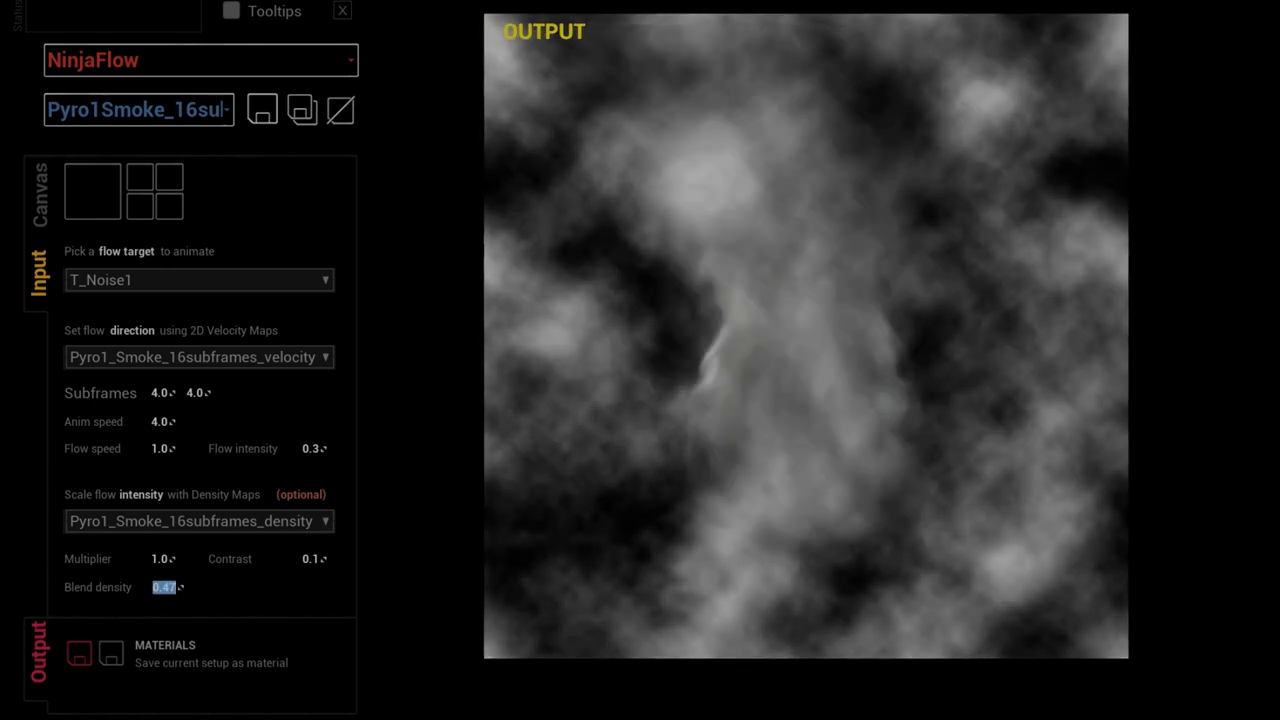
pyautogui.doubleClick(164, 587)
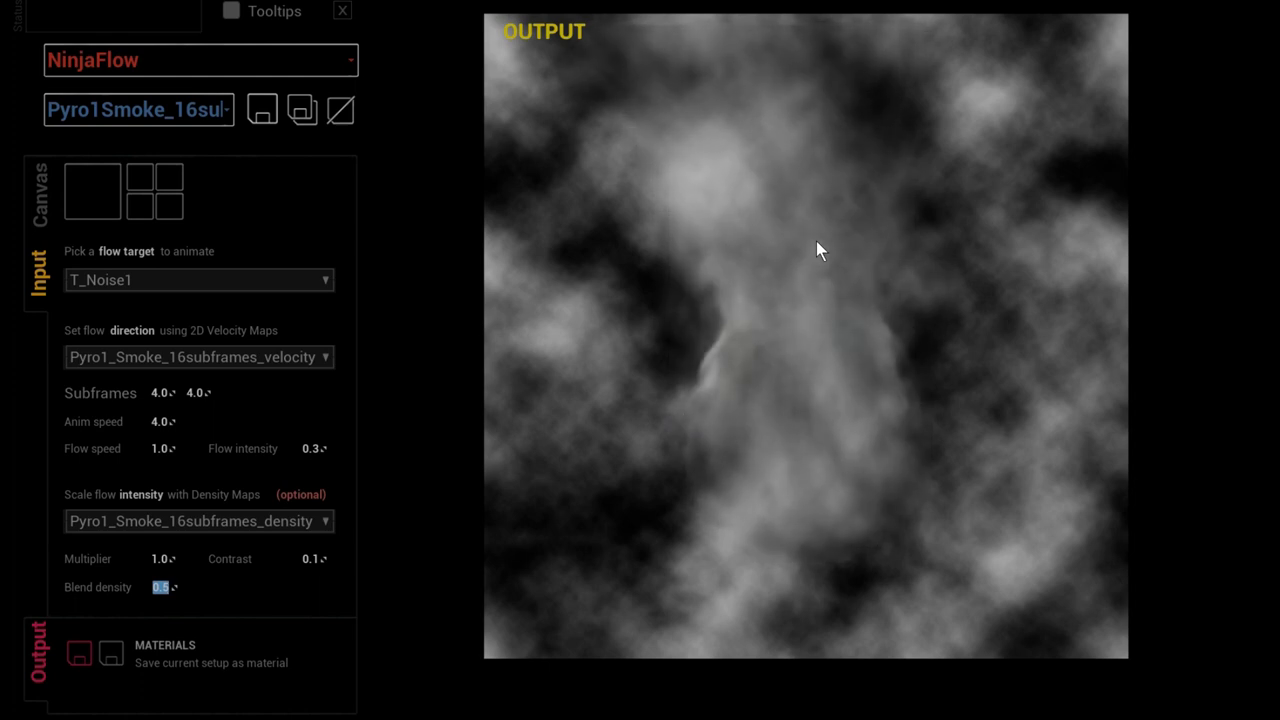
# Set the density map multiplier to 0.0 and compare the result in single-output and four-pane views
pyautogui.click(157, 207)
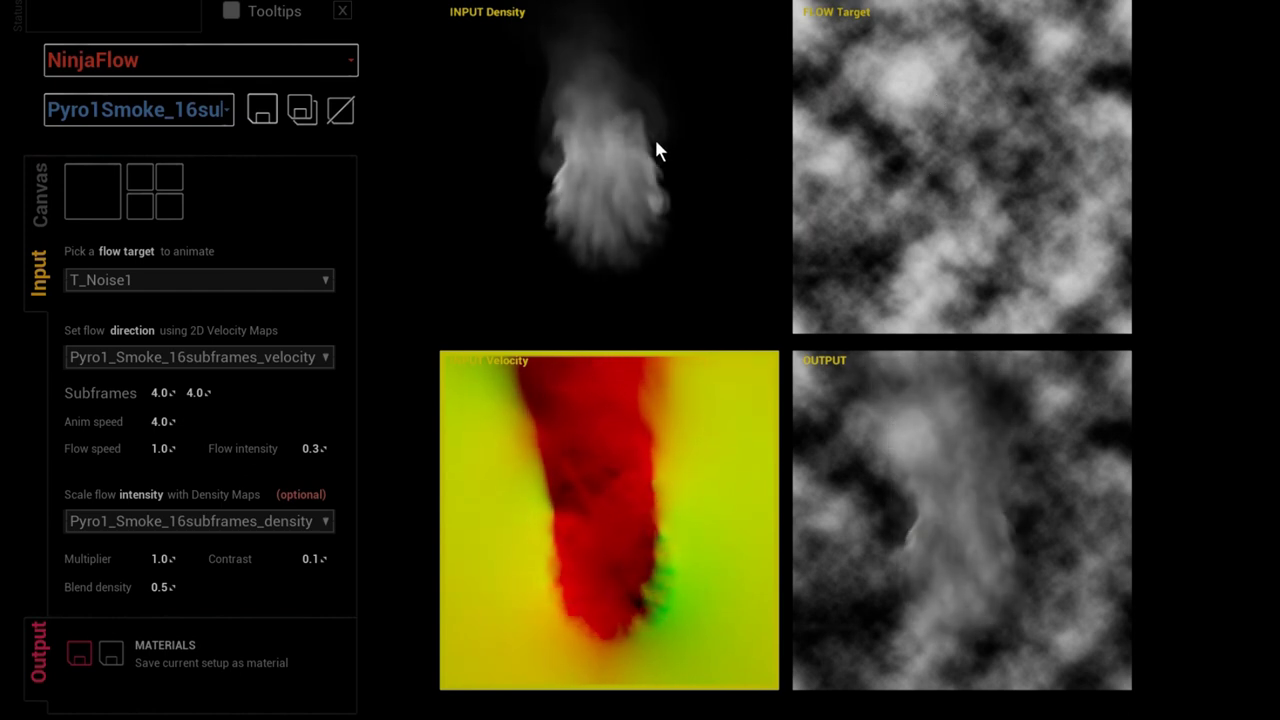
pyautogui.click(96, 200)
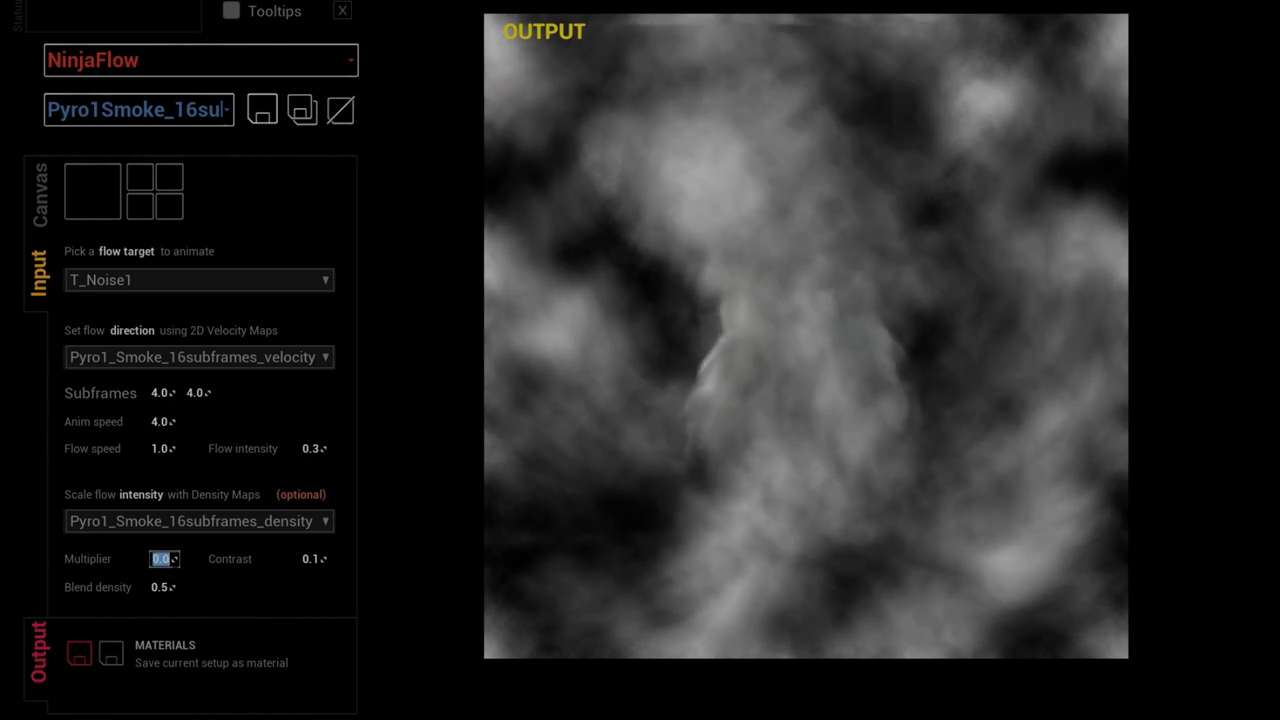
pyautogui.click(161, 200)
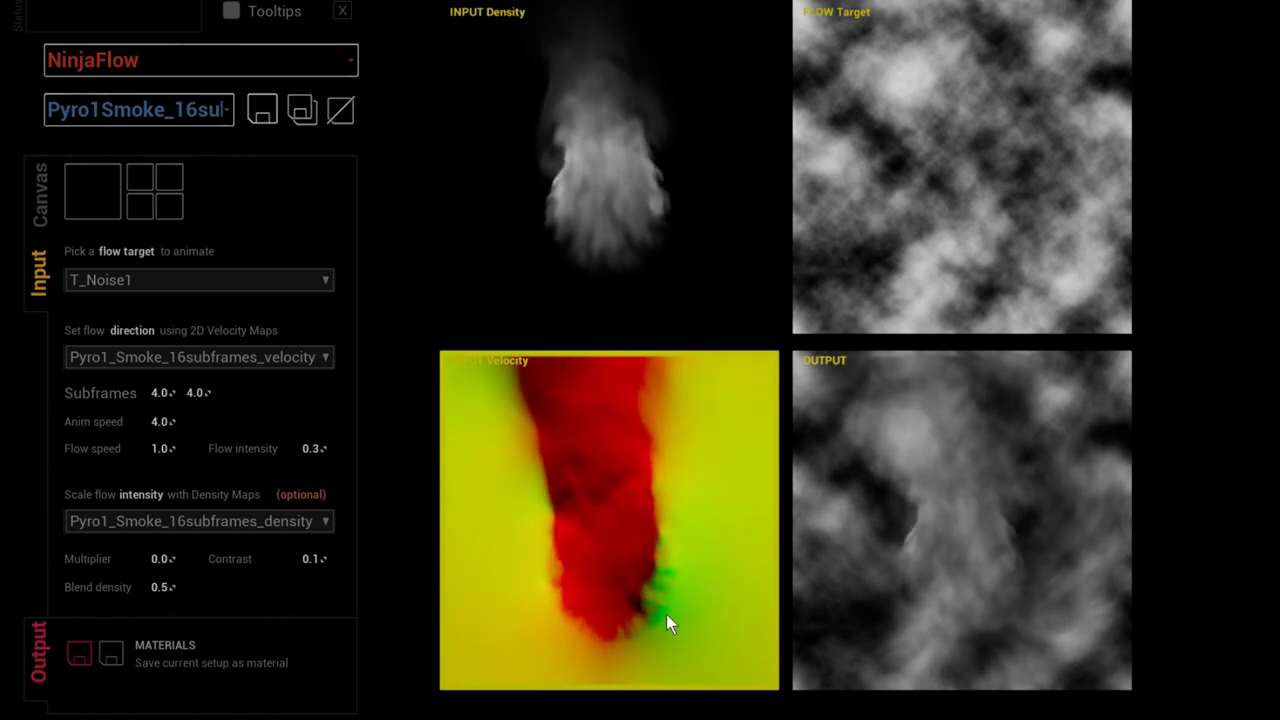
# Show only the output and set the density map multiplier to 1.0
pyautogui.click(105, 200)
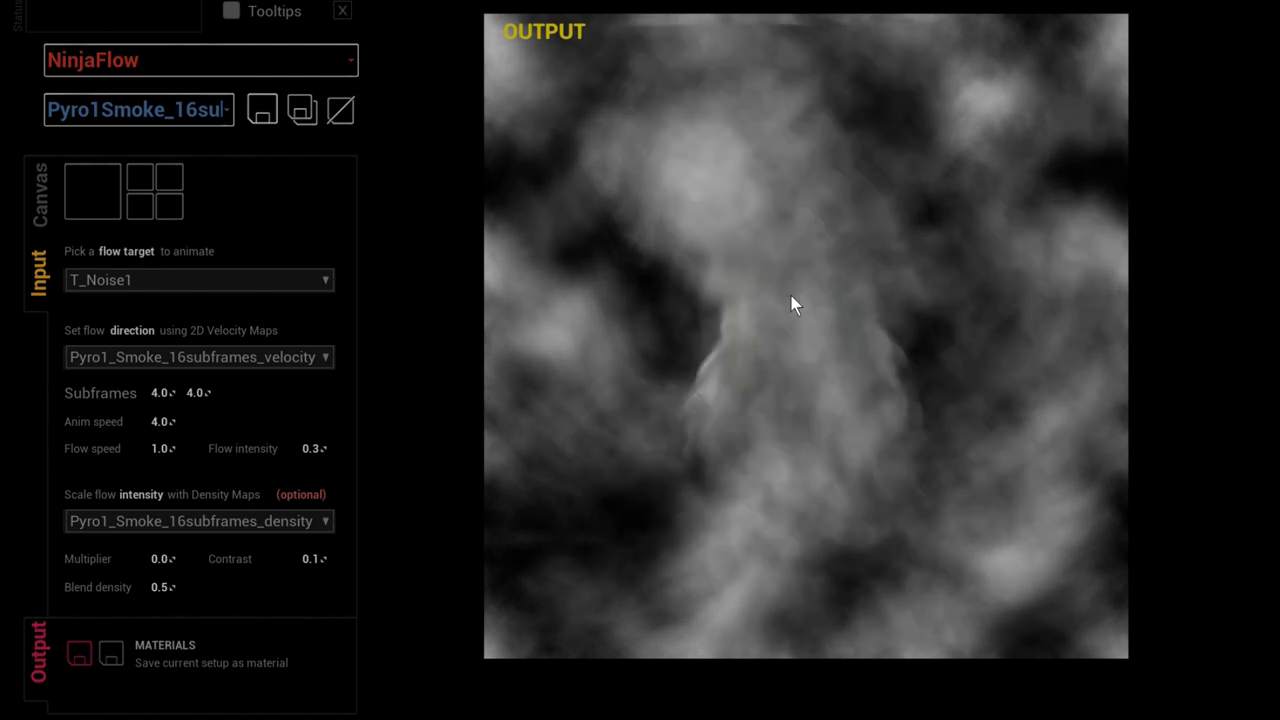
pyautogui.click(170, 565)
pyautogui.write('1')
pyautogui.press('Return')
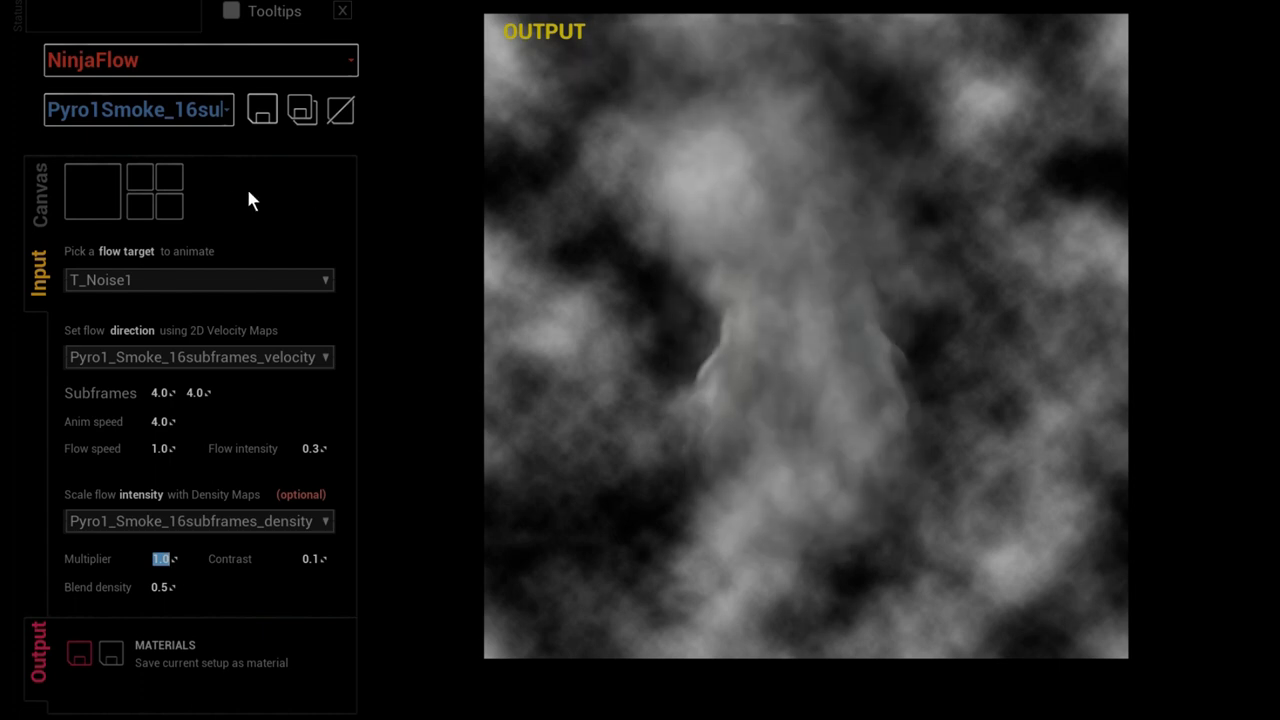
# Restore the four-pane view and load the Pyro1Turbulent_8subframes preset
pyautogui.click(150, 199)
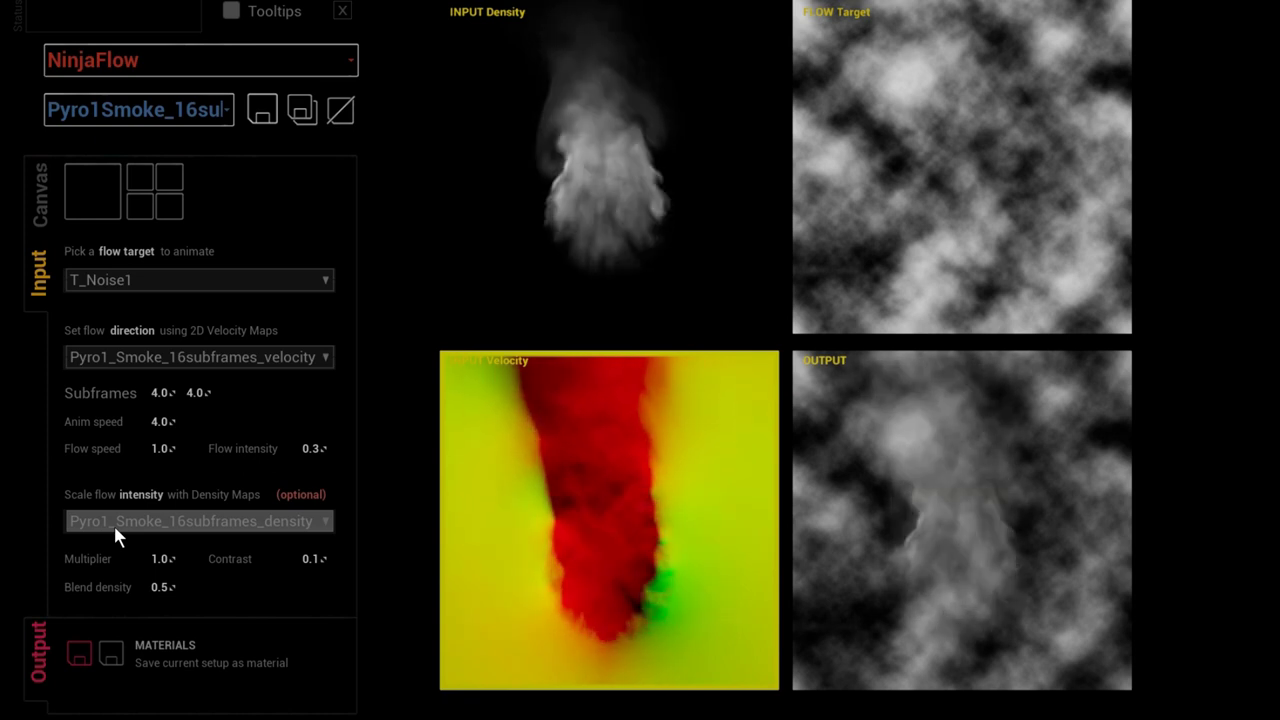
pyautogui.click(207, 120)
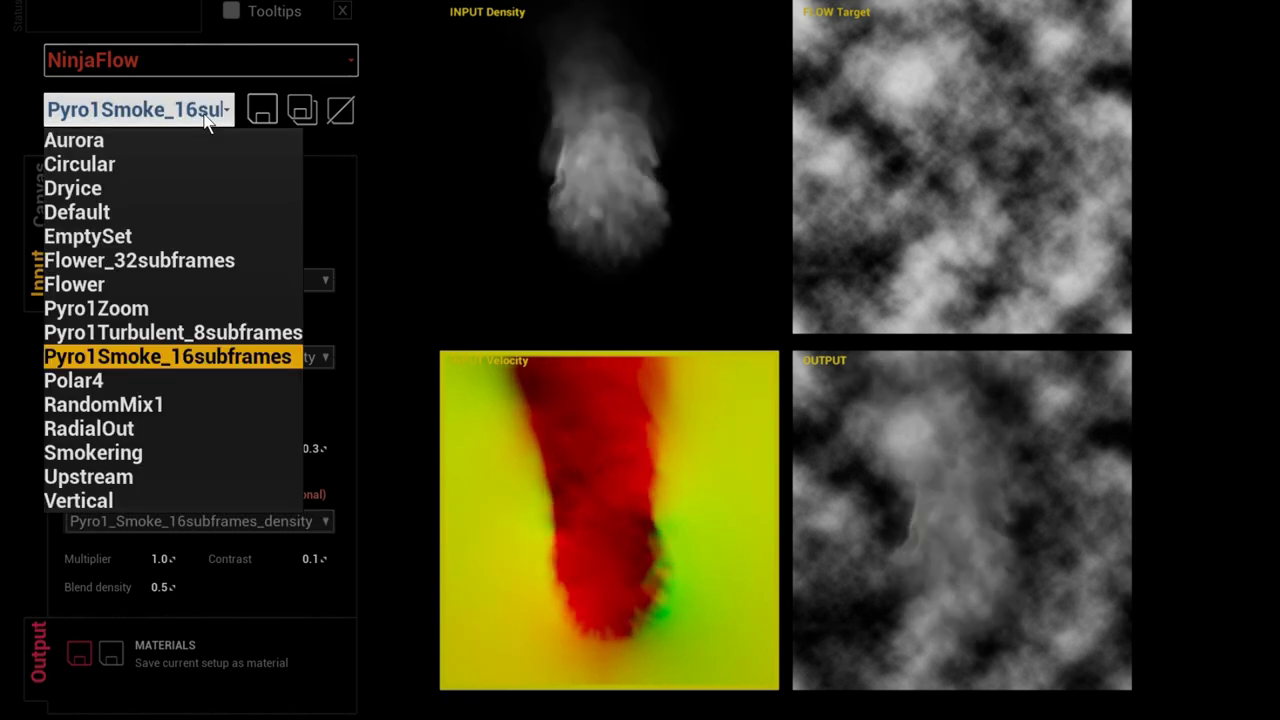
pyautogui.click(238, 334)
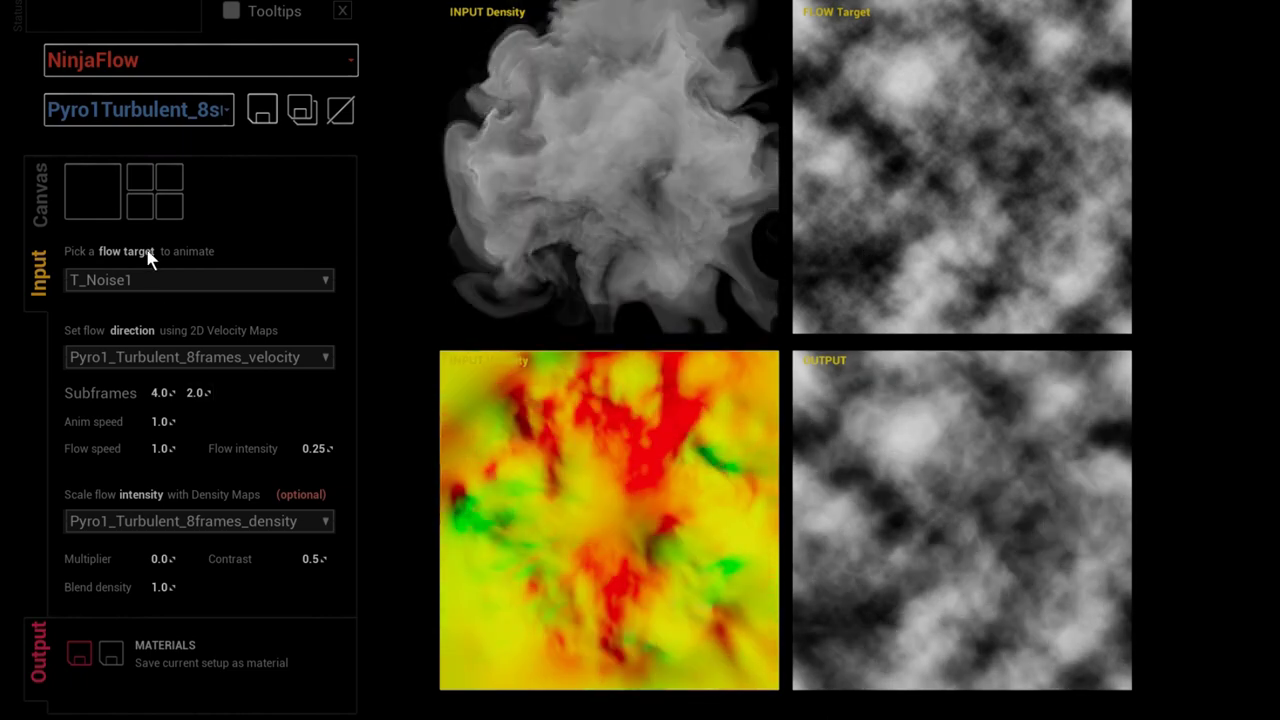
# Compare the Pyro1Turbulent_8subframes result in the single-output view with the four-pane view
pyautogui.click(105, 212)
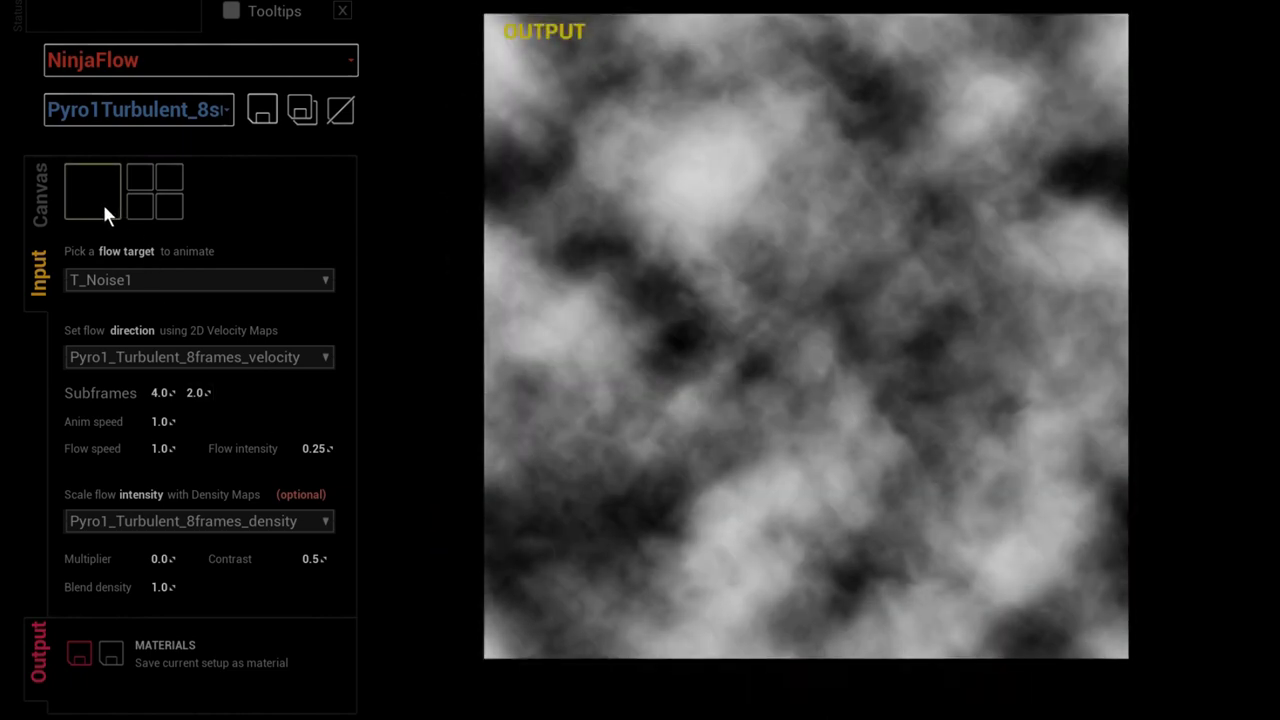
pyautogui.click(155, 200)
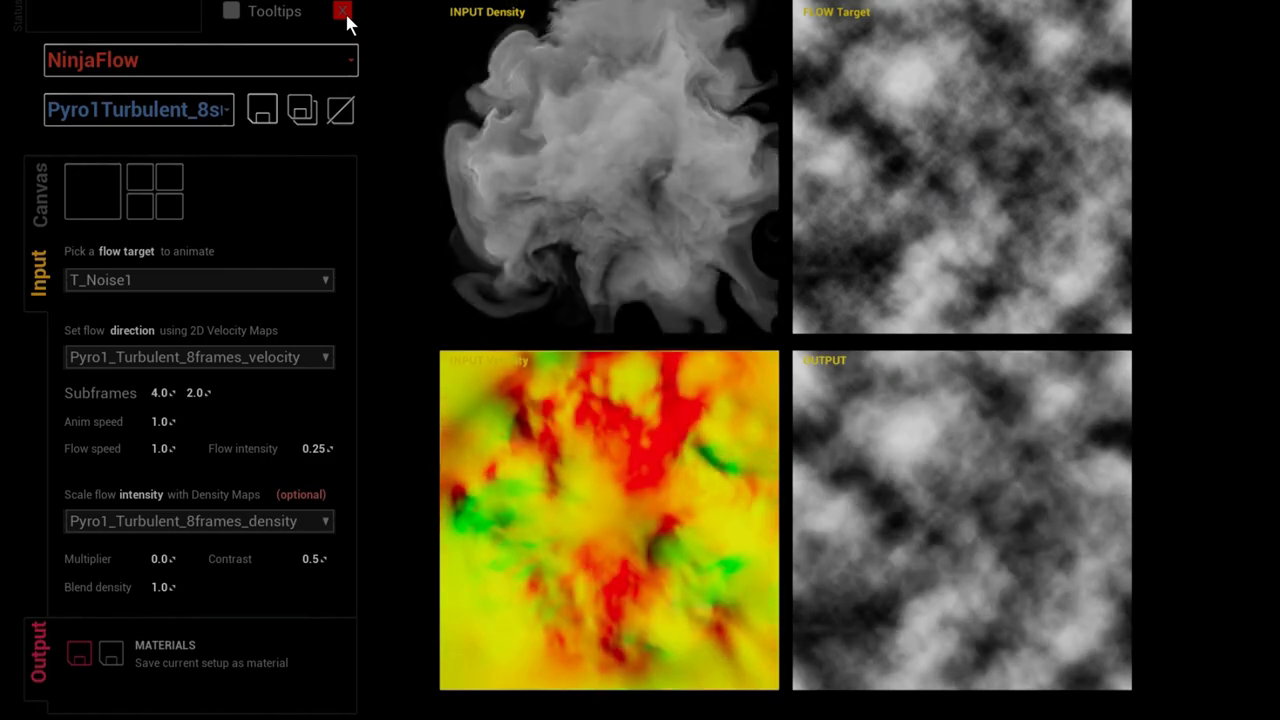
# Exit NinjaFlow and open the Usecases level from the FluidNinja Levels folder
pyautogui.click(343, 11)
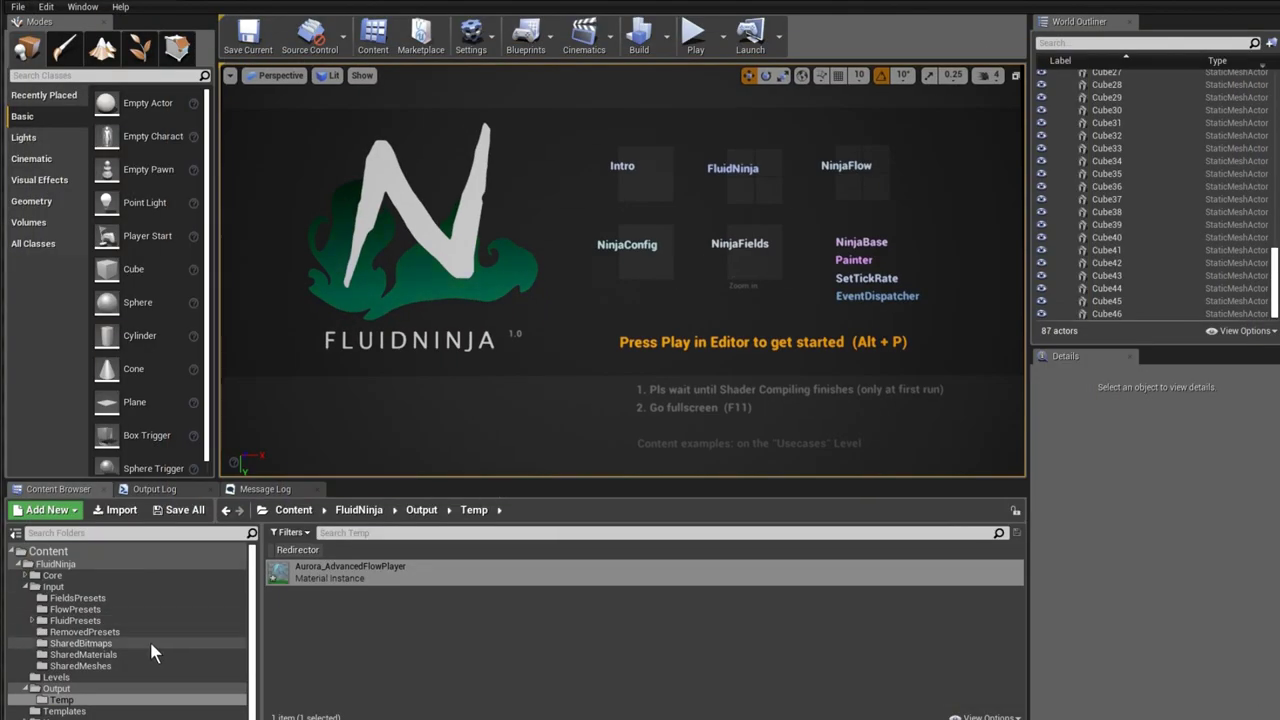
pyautogui.click(56, 677)
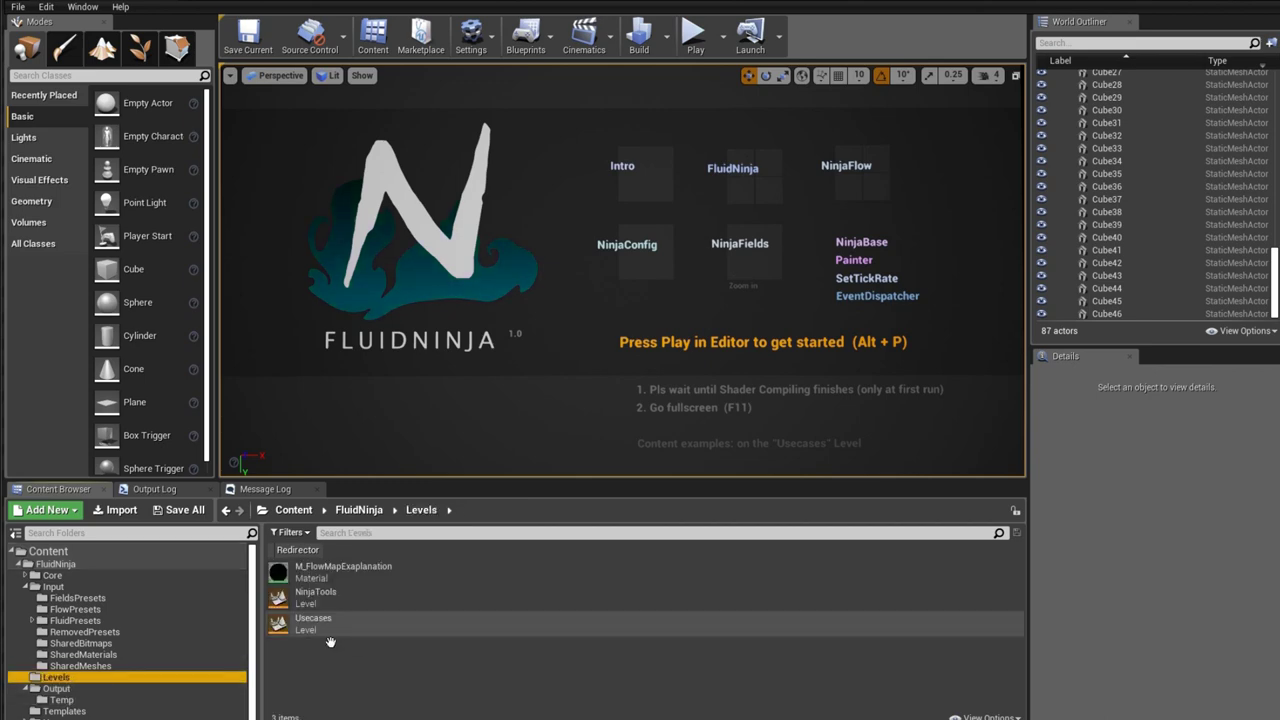
pyautogui.click(321, 637)
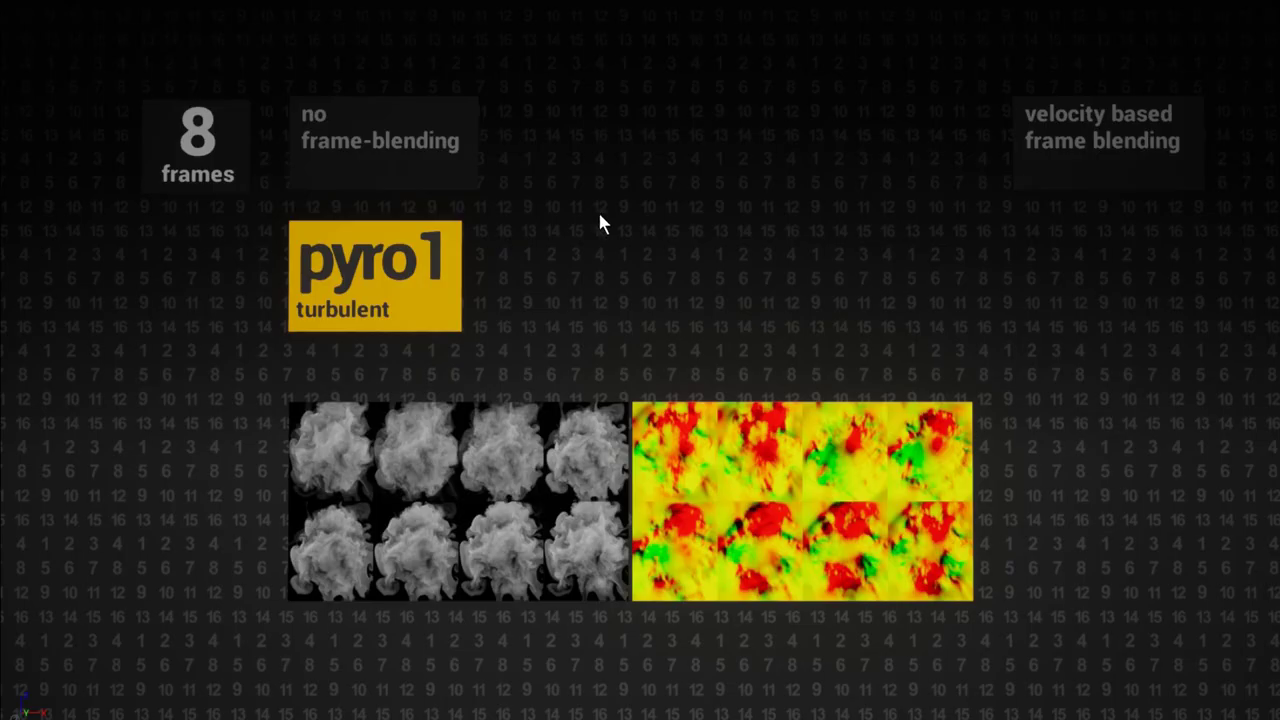
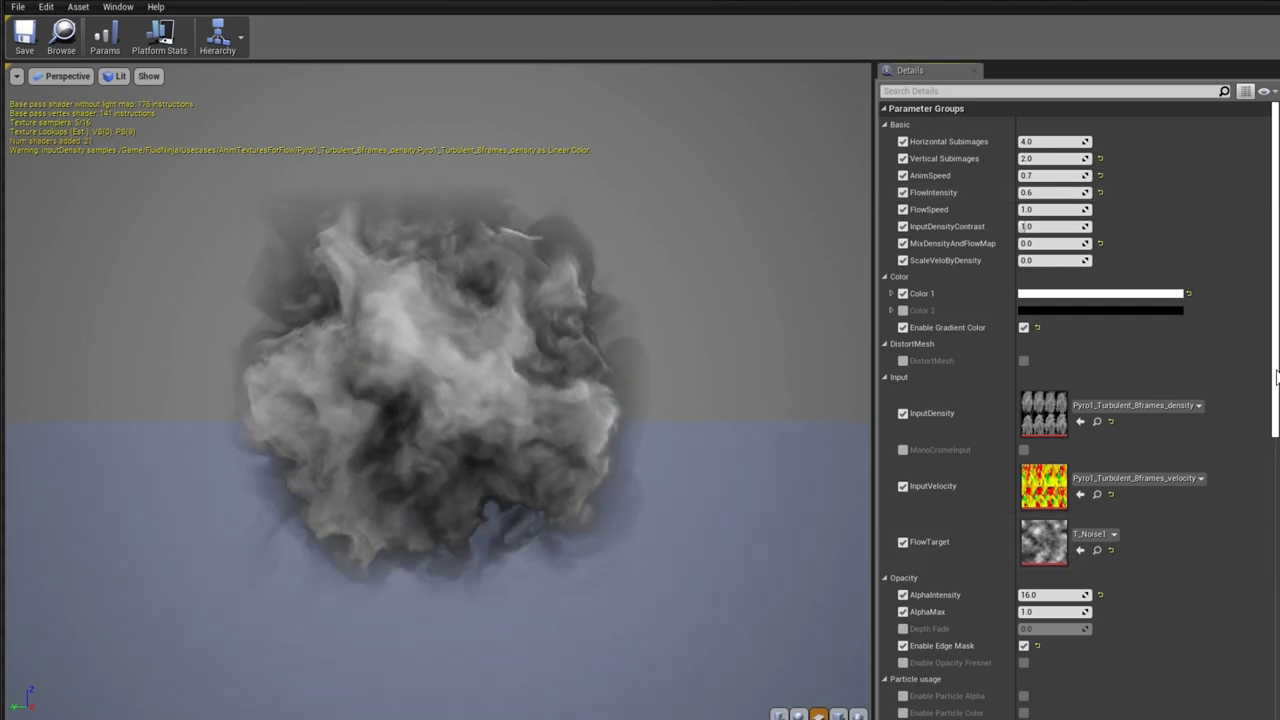
# Review the smoke material instance's basic, color, input and opacity parameters
pyautogui.scroll(-2, 1276, 375)
pyautogui.scroll(2, 1076, 400)
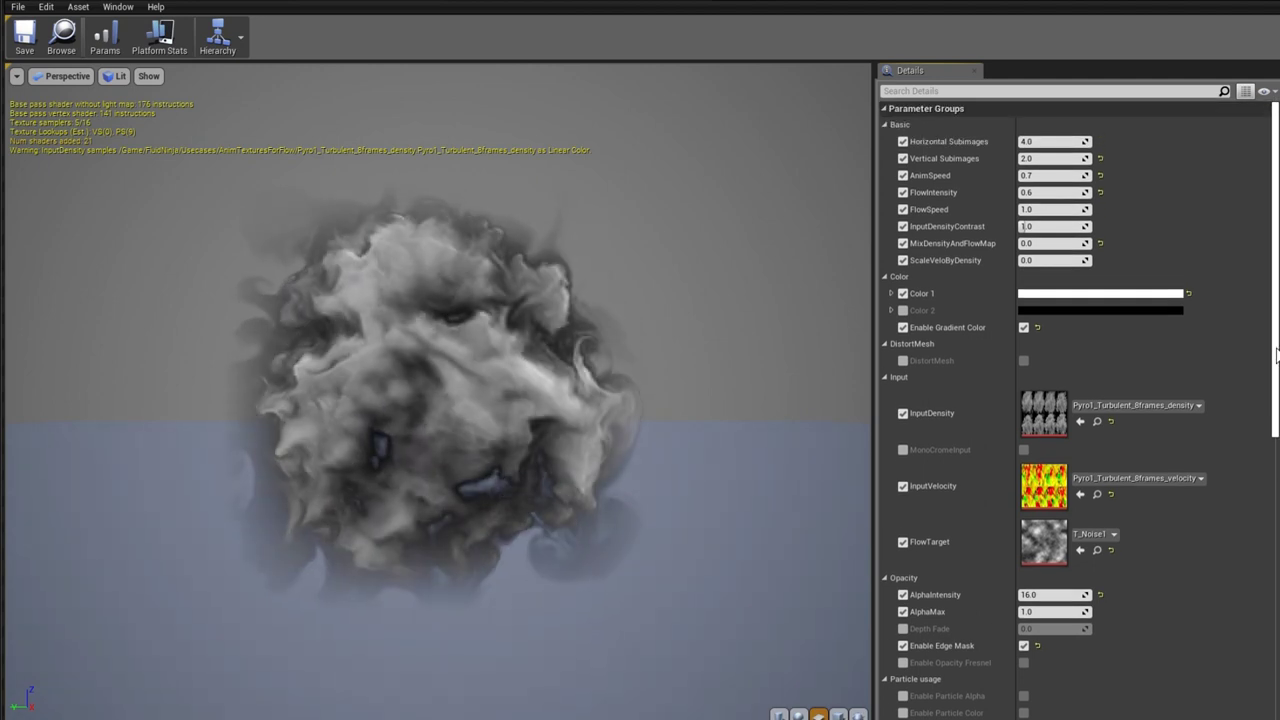
pyautogui.scroll(-3, 1076, 400)
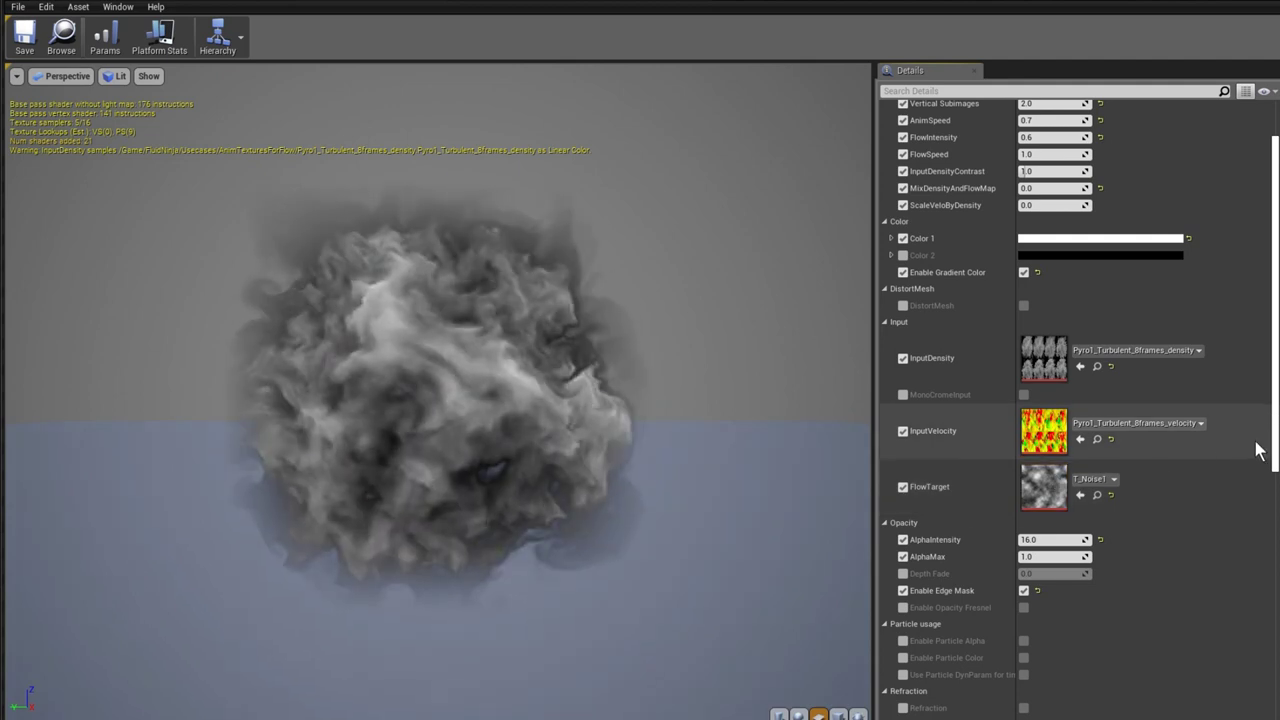
pyautogui.scroll(3, 1277, 432)
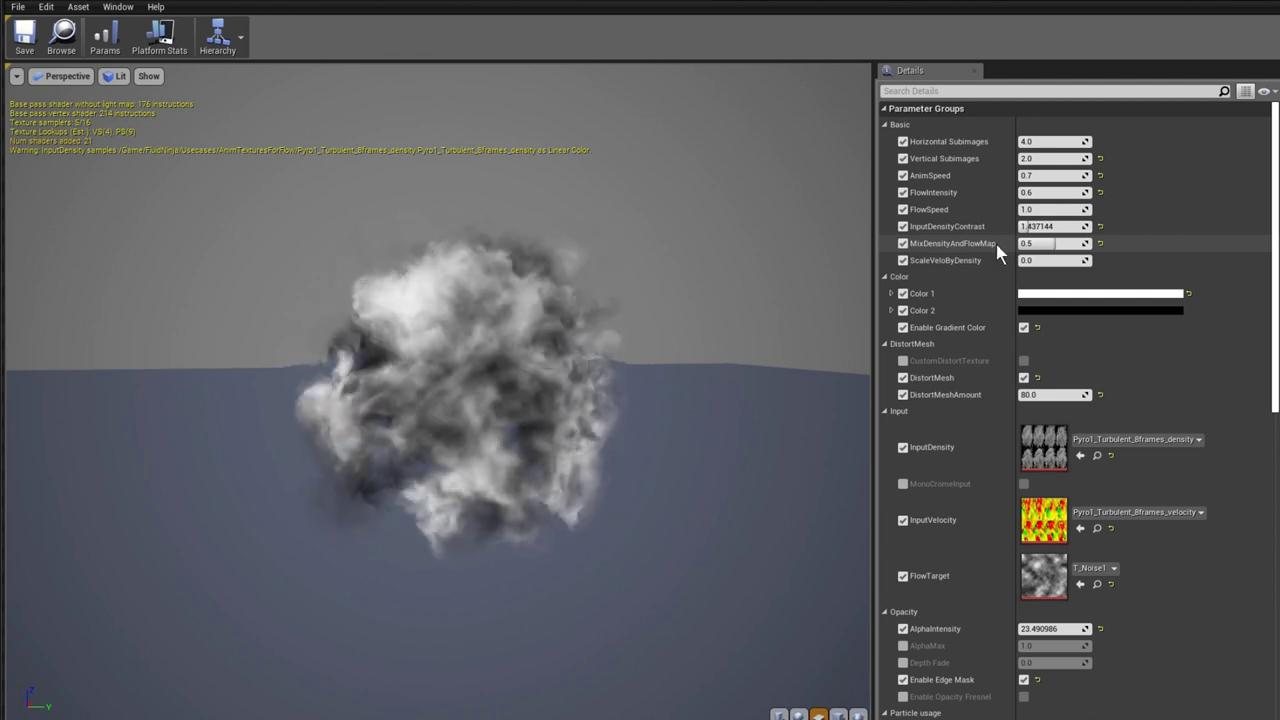
# Try MixDensityAndFlowMap values of 0 and 1 on the smoke material, then set it back to 0.5
pyautogui.write('0')
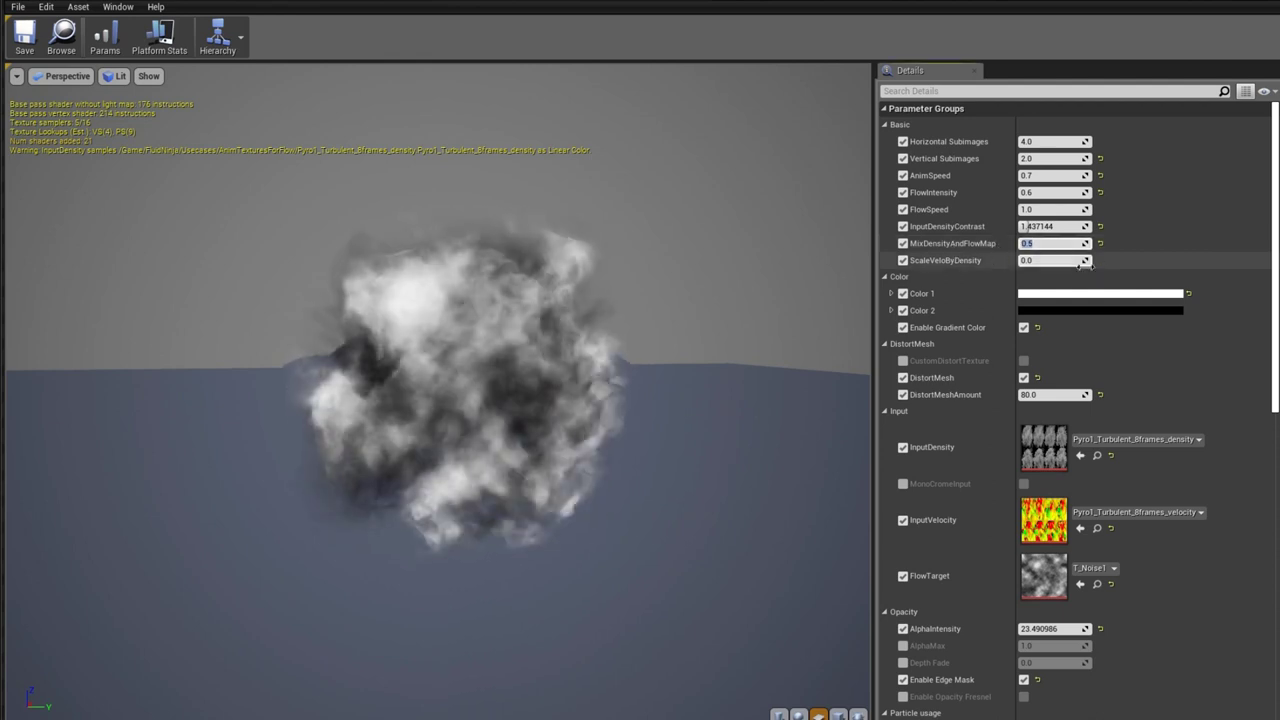
pyautogui.press('Return')
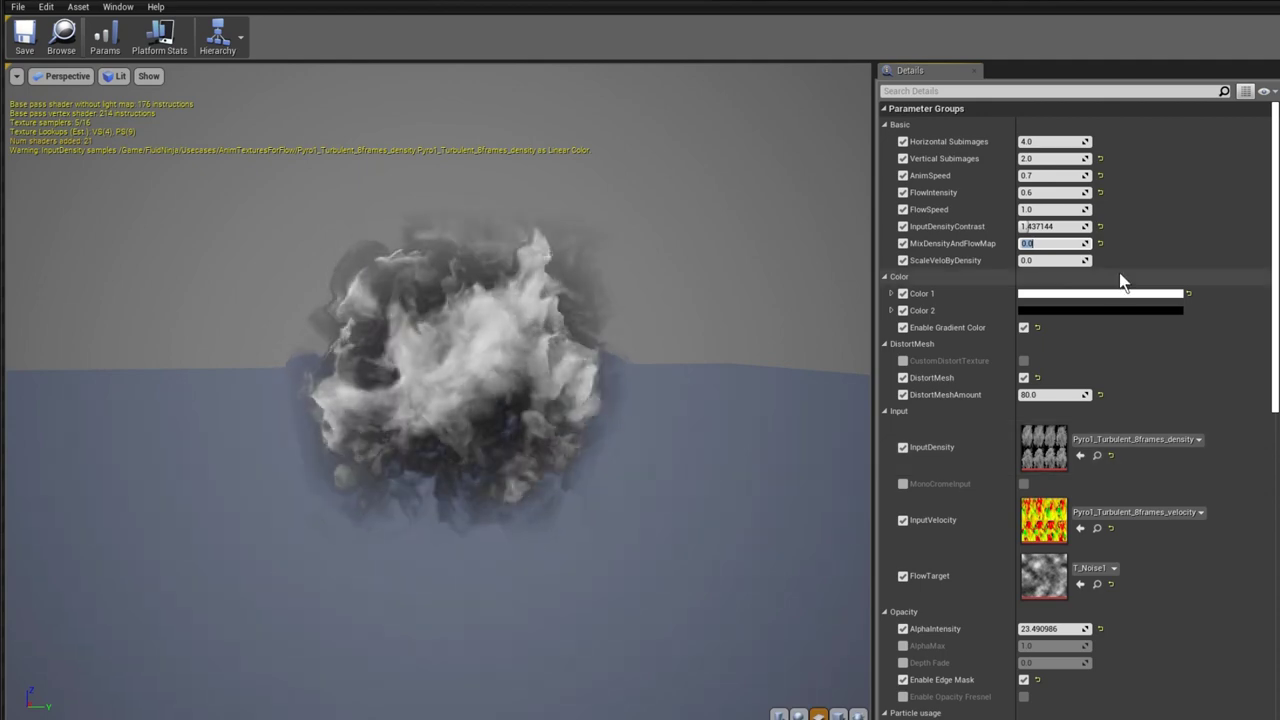
pyautogui.write('1')
pyautogui.press('Return')
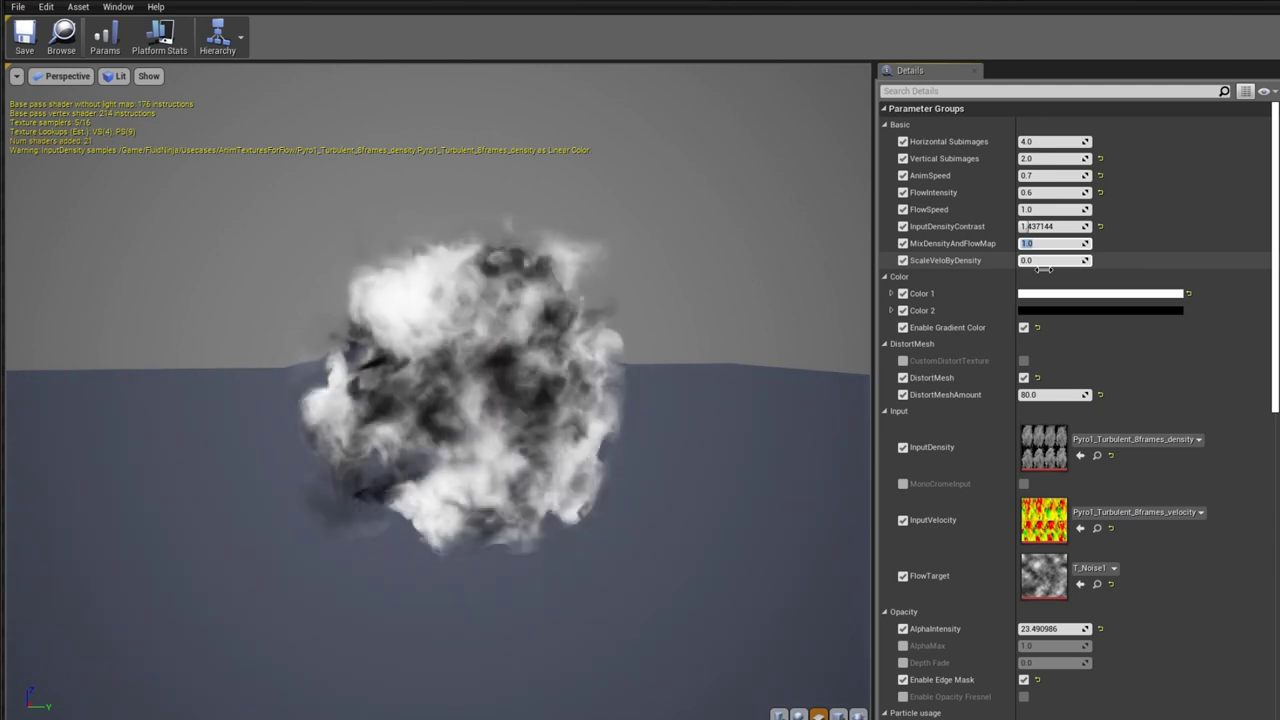
pyautogui.write('0.5')
pyautogui.press('Return')
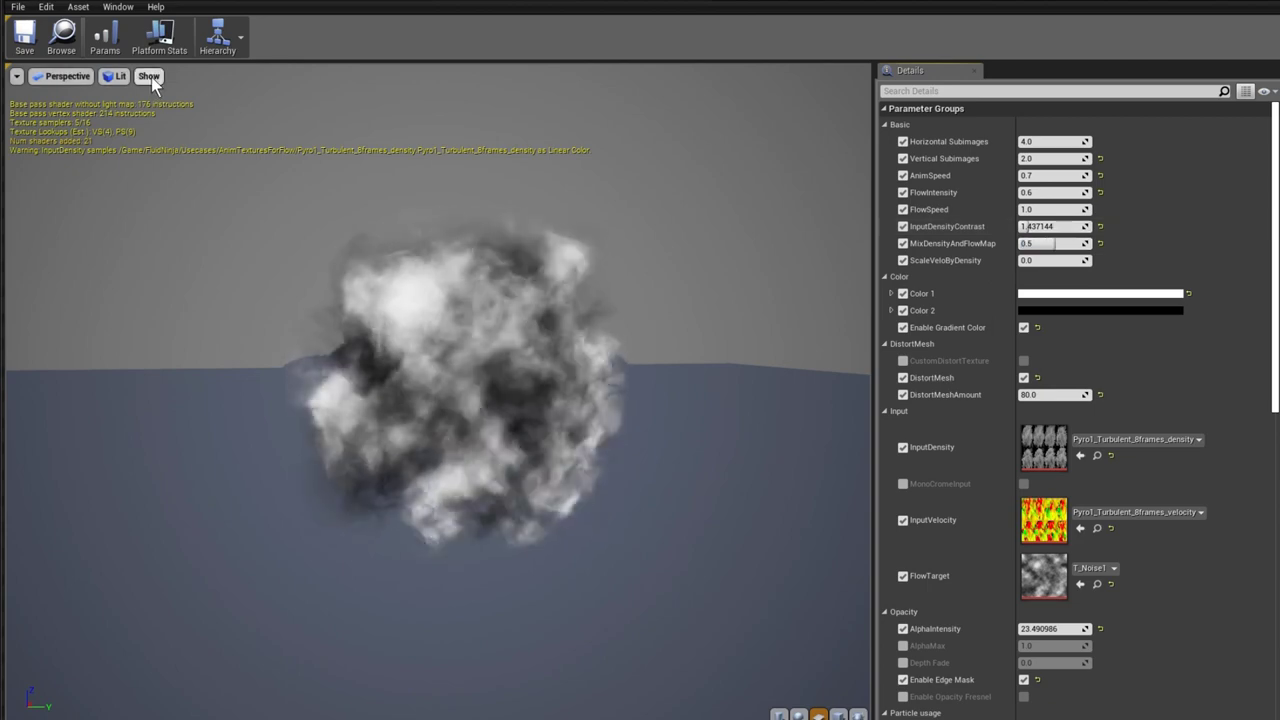
# Show the environment background in the smoke material preview and review the refraction and distort mesh settings
pyautogui.press('i')
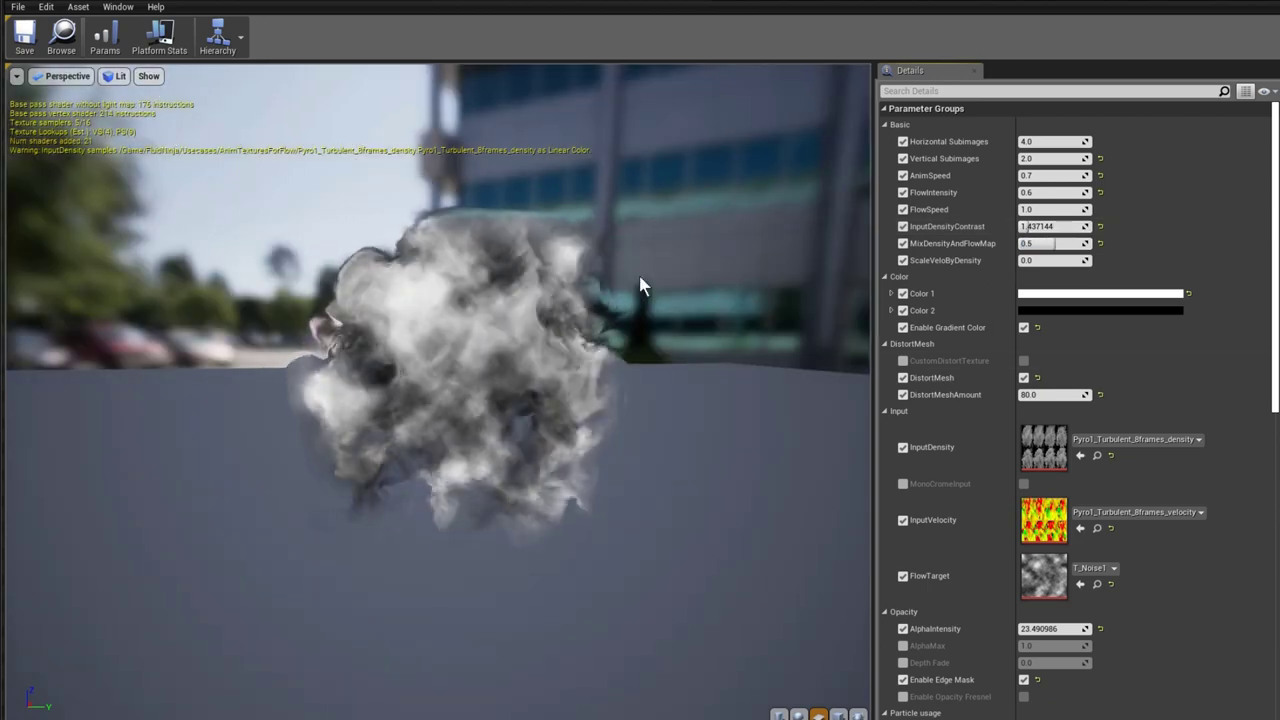
pyautogui.scroll(-3, 1077, 547)
pyautogui.scroll(-1, 1077, 549)
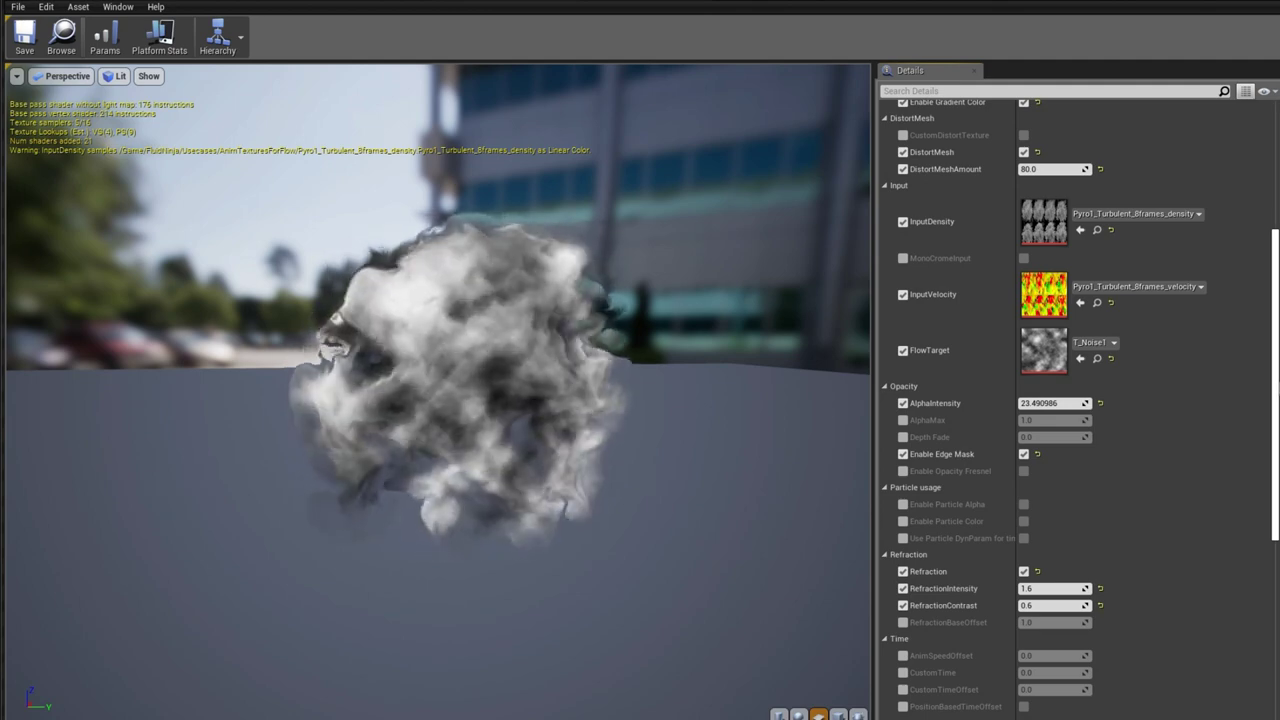
pyautogui.scroll(3, 1275, 225)
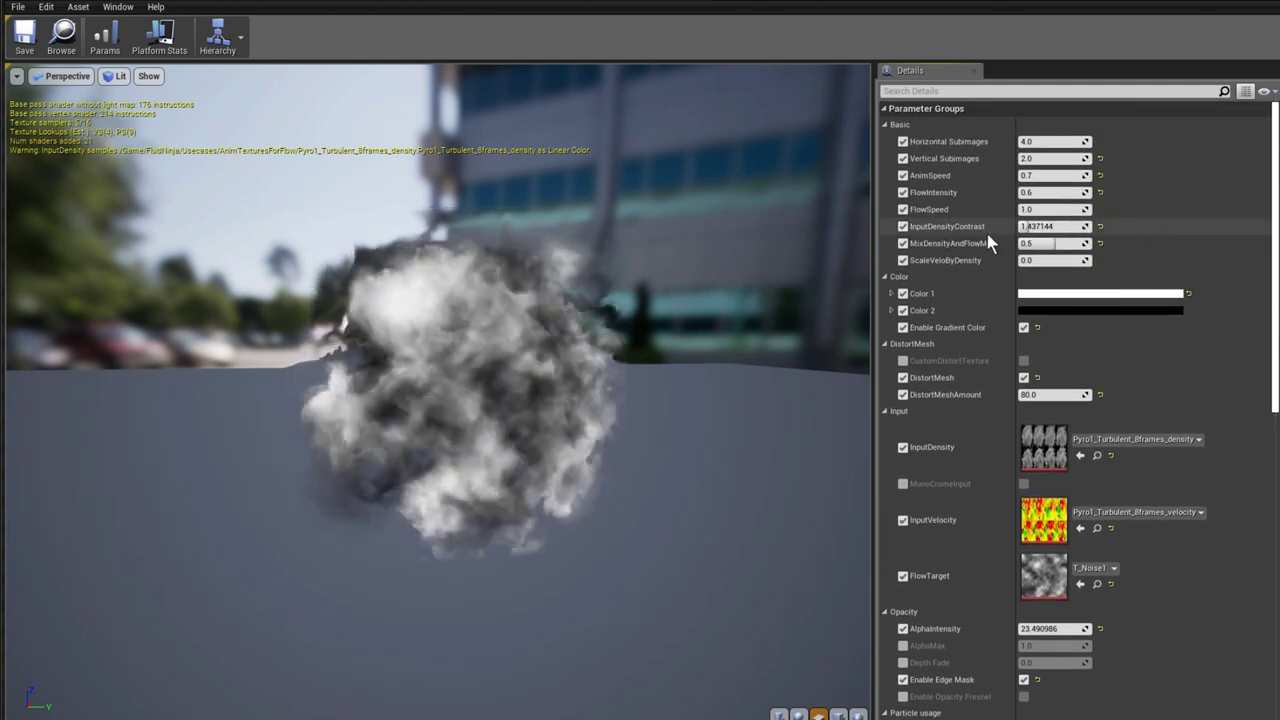
# Raise InputDensityContrast to about 3.44 and 3.72, check the distorted background from another angle, then lower the contrast
pyautogui.moveTo(1042, 241); pyautogui.dragTo(1040, 227)
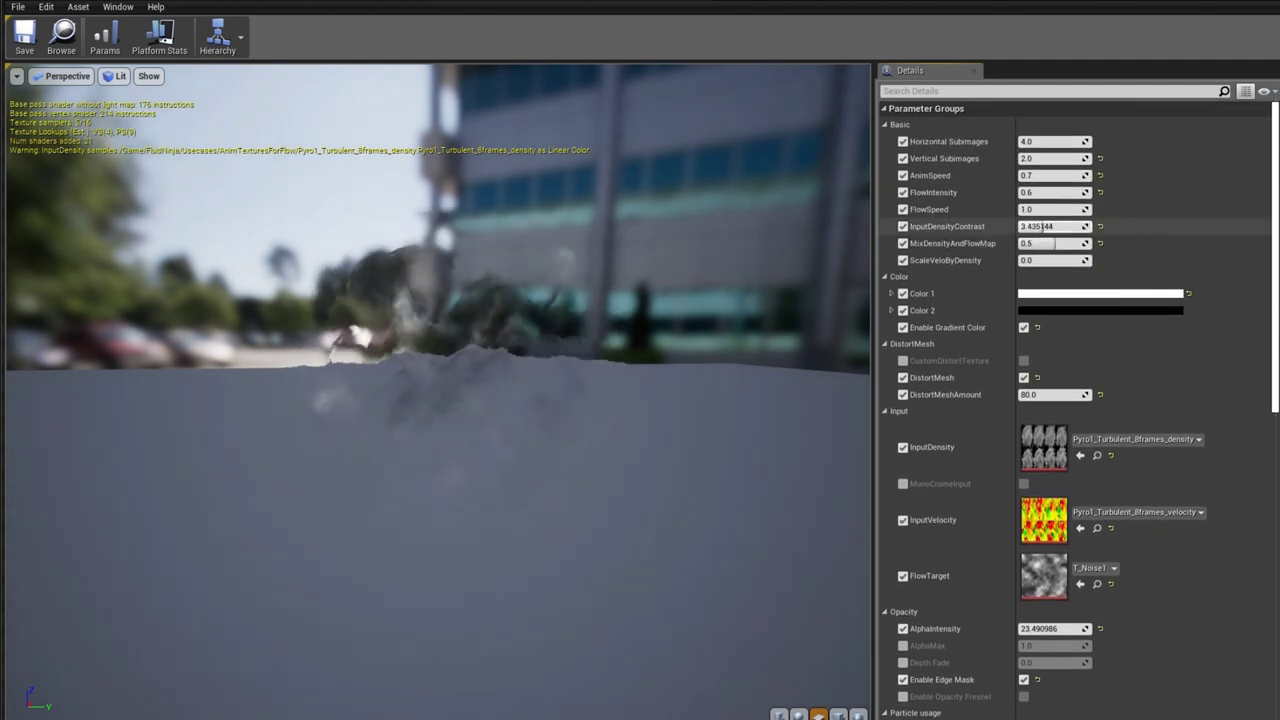
pyautogui.moveTo(1037, 226); pyautogui.dragTo(1049, 227)
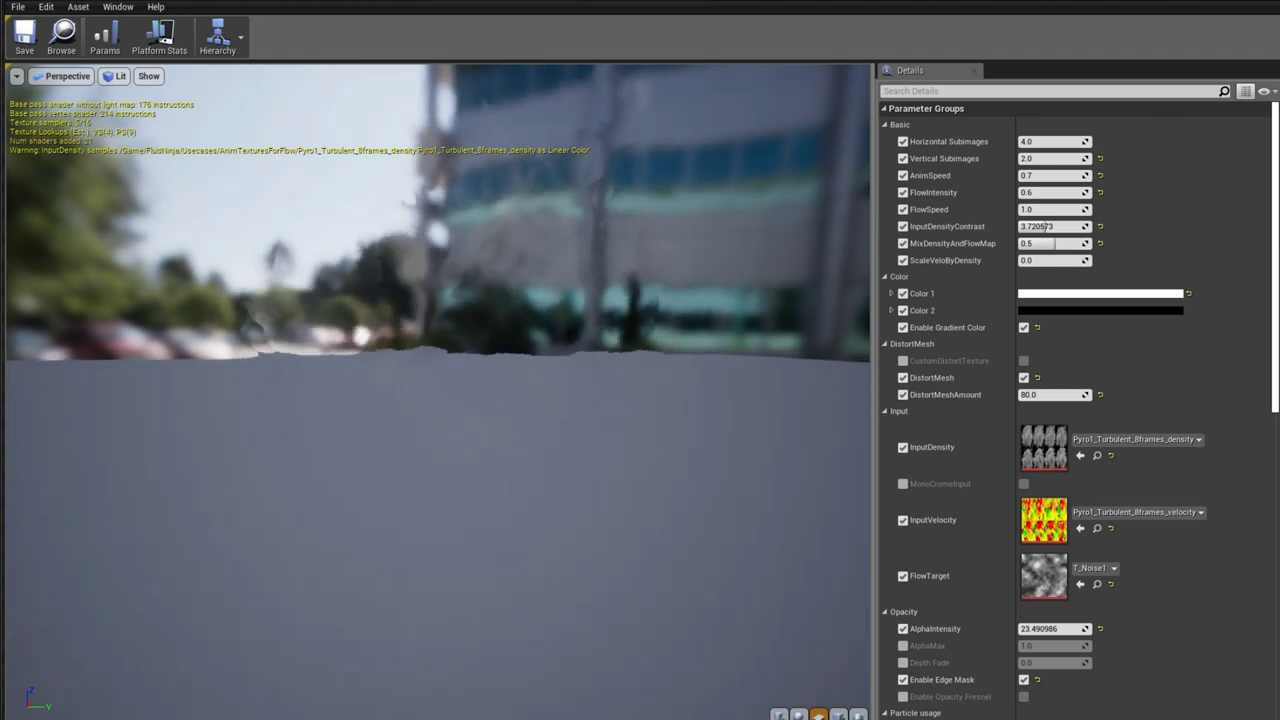
pyautogui.moveTo(594, 275); pyautogui.dragTo(503, 280)
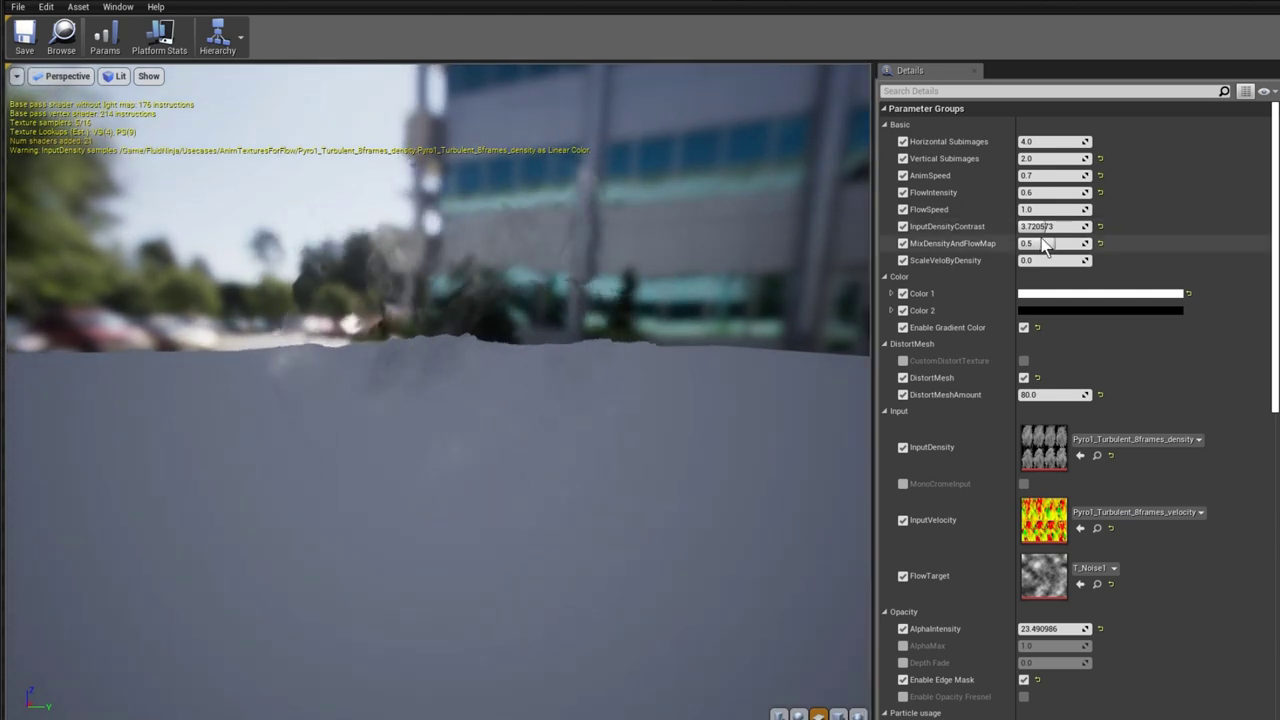
pyautogui.moveTo(1050, 238); pyautogui.dragTo(1033, 227)
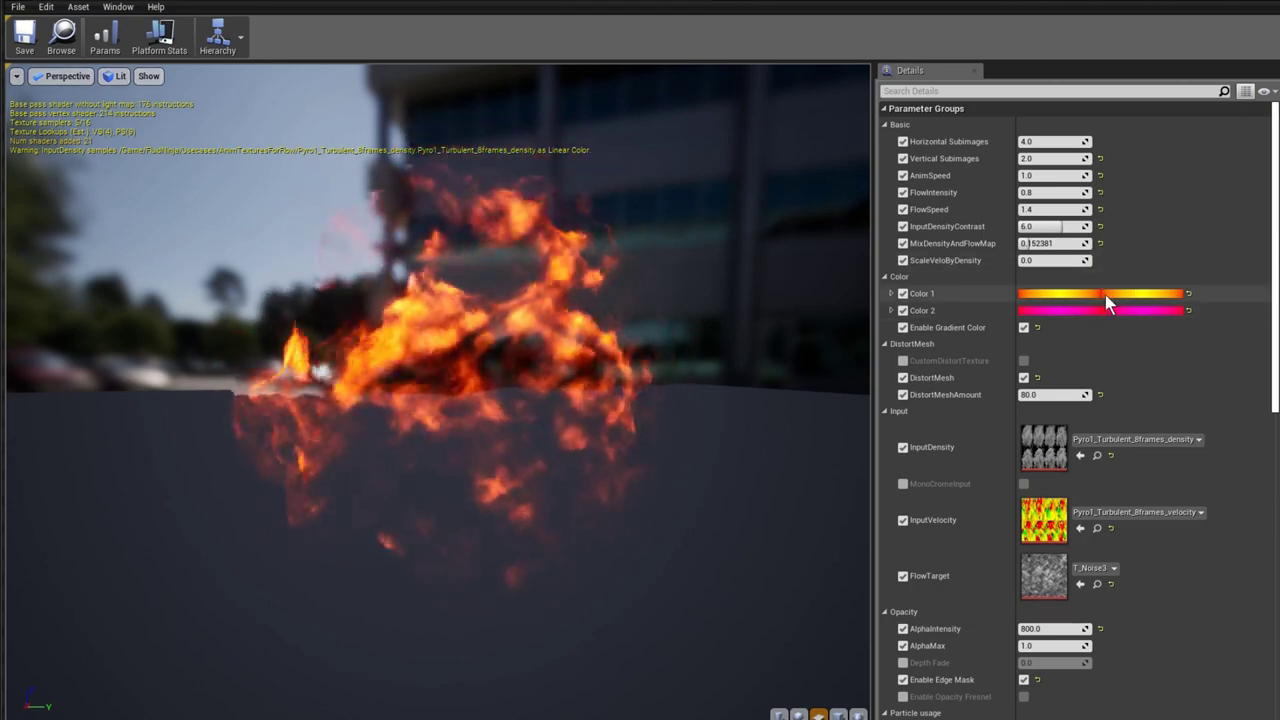
# Inspect the fire material preview from different angles and distances, and review its color, distortion, input and opacity parameters
pyautogui.moveTo(603, 315); pyautogui.dragTo(800, 325)
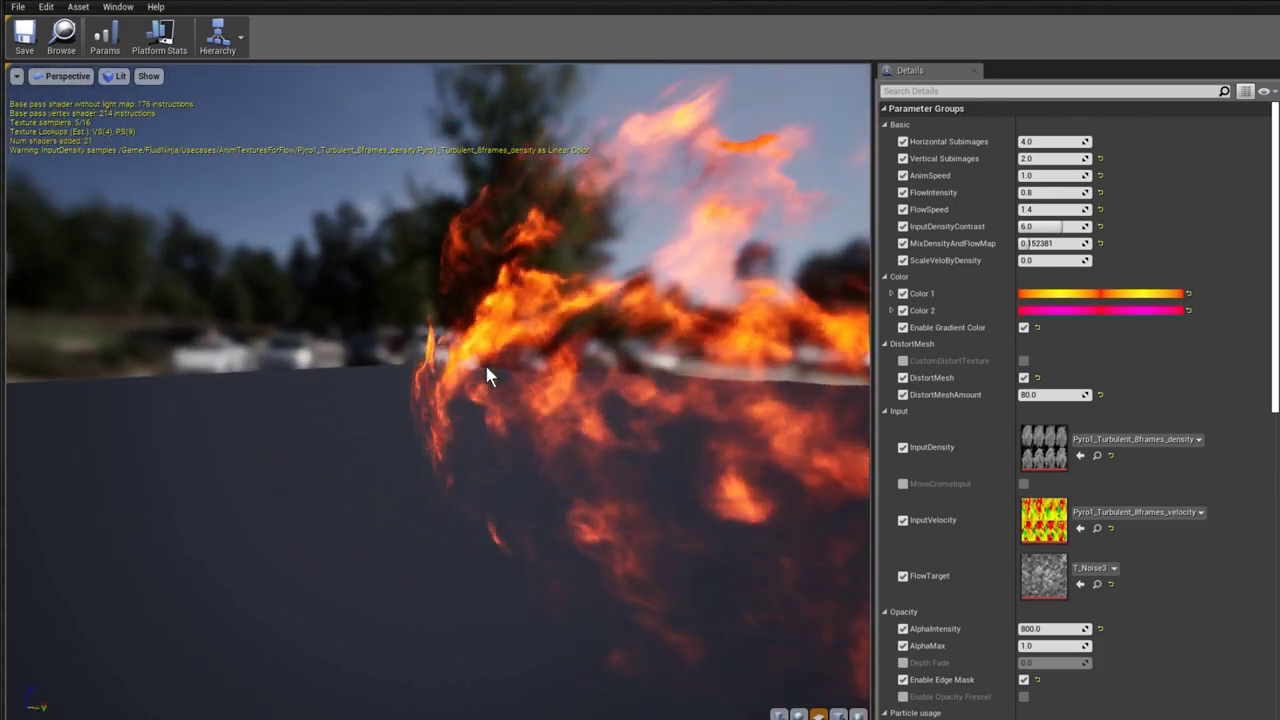
pyautogui.scroll(-5, 503, 370)
pyautogui.moveTo(508, 366); pyautogui.dragTo(340, 375)
pyautogui.moveTo(525, 371); pyautogui.dragTo(565, 310)
pyautogui.moveTo(451, 344)
pyautogui.mouseDown()
pyautogui.moveTo(451, 360)
pyautogui.moveTo(455, 350)
pyautogui.mouseUp()
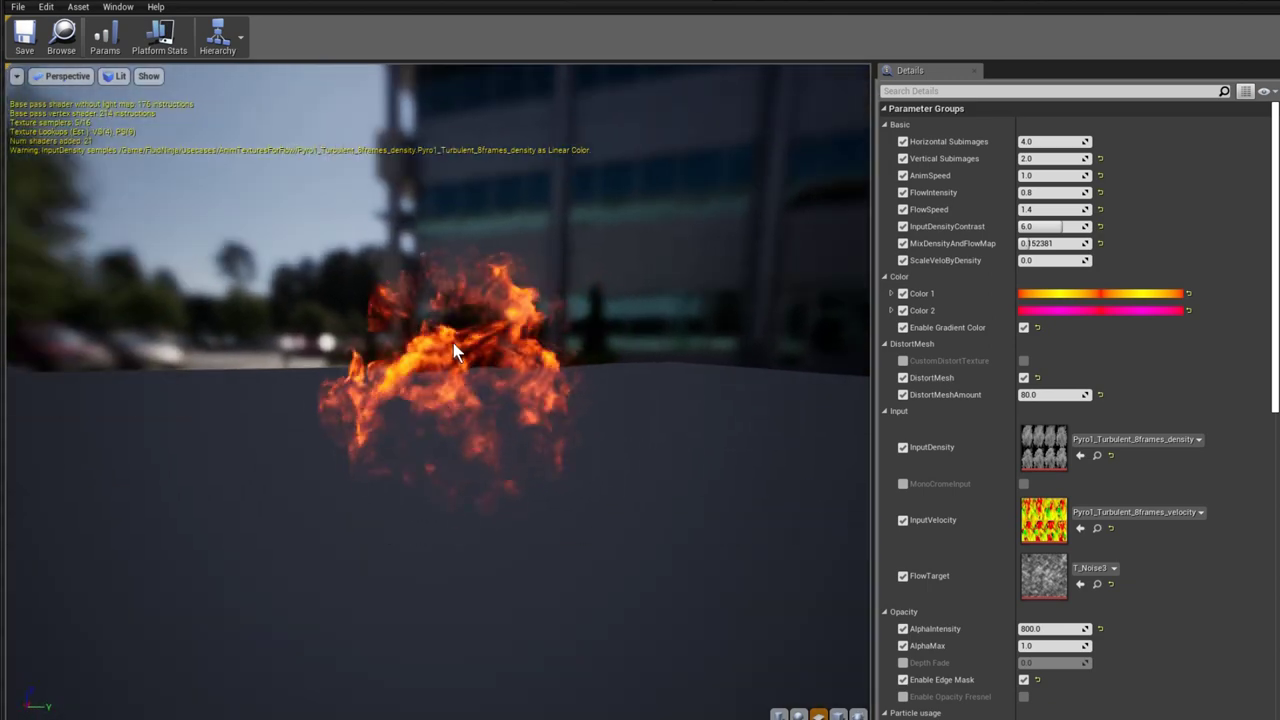
pyautogui.moveTo(1277, 373); pyautogui.dragTo(1277, 426)
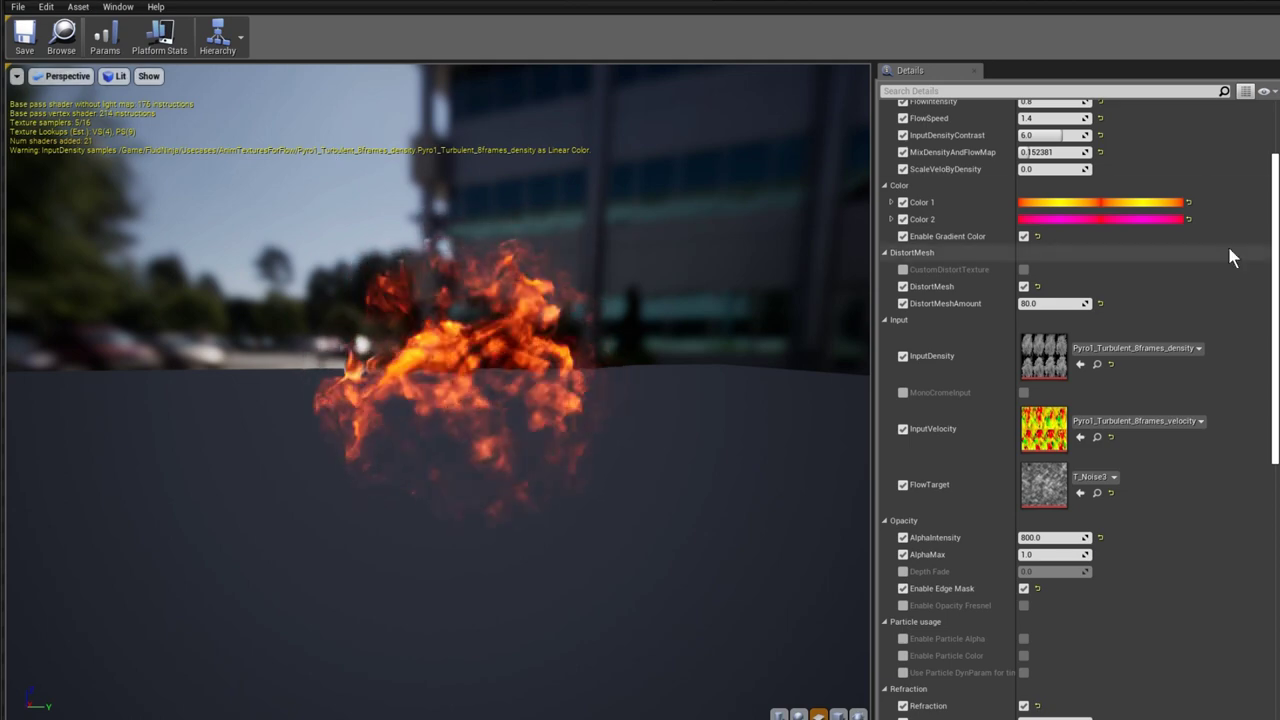
pyautogui.scroll(3, 1276, 314)
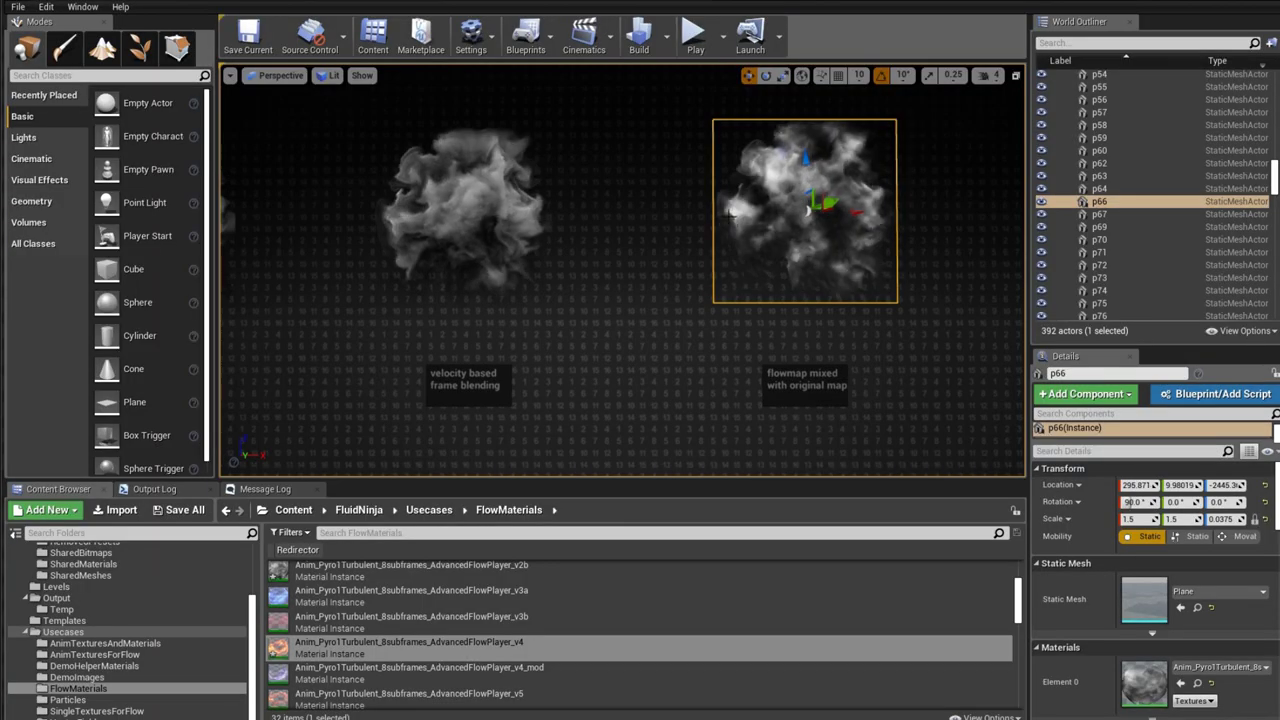
# Examine the level's examples full screen, including the vectorfield GPU particles, the flowmap explosion with particles and the emissive boost test
pyautogui.press('Right')
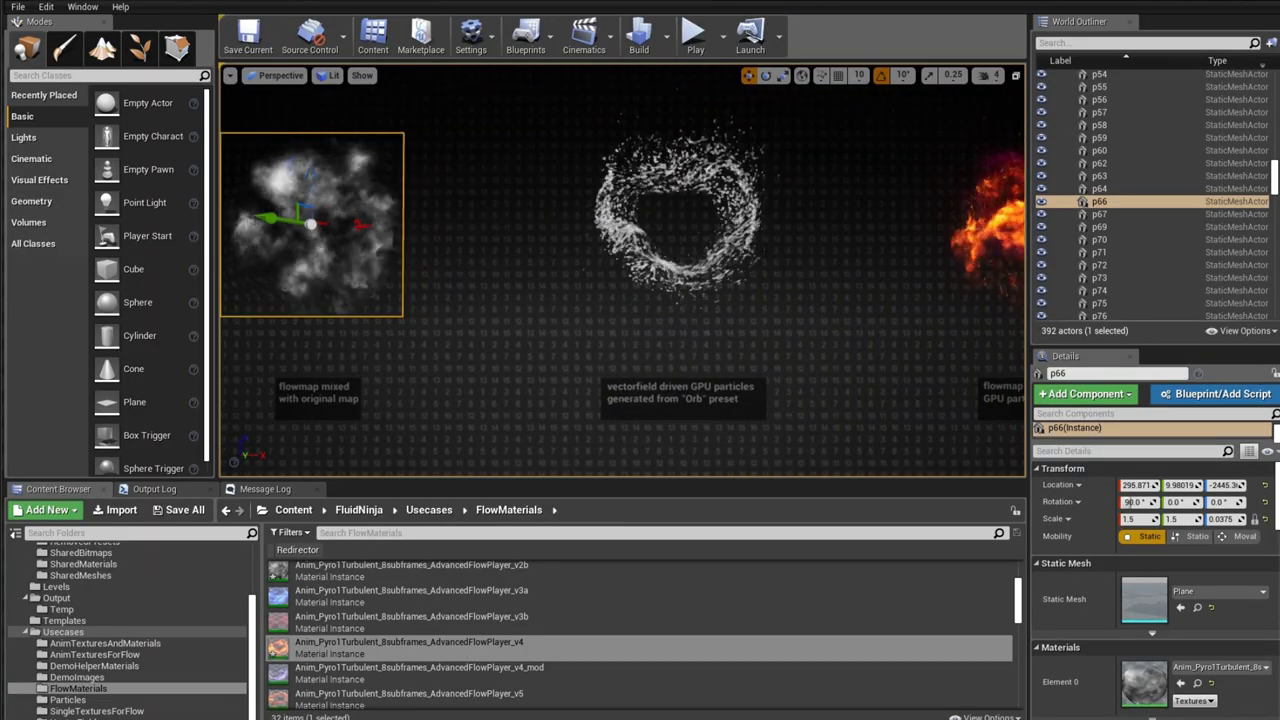
pyautogui.press('F11')
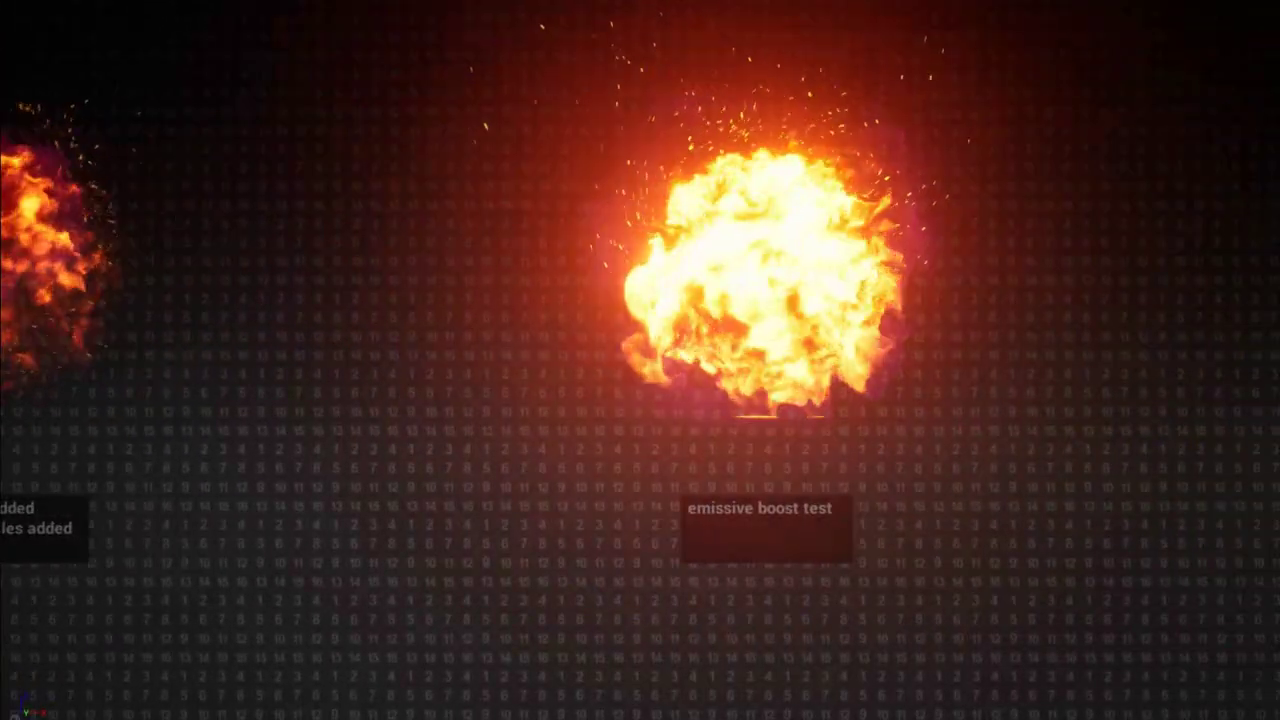
pyautogui.scroll(2, 791, 274)
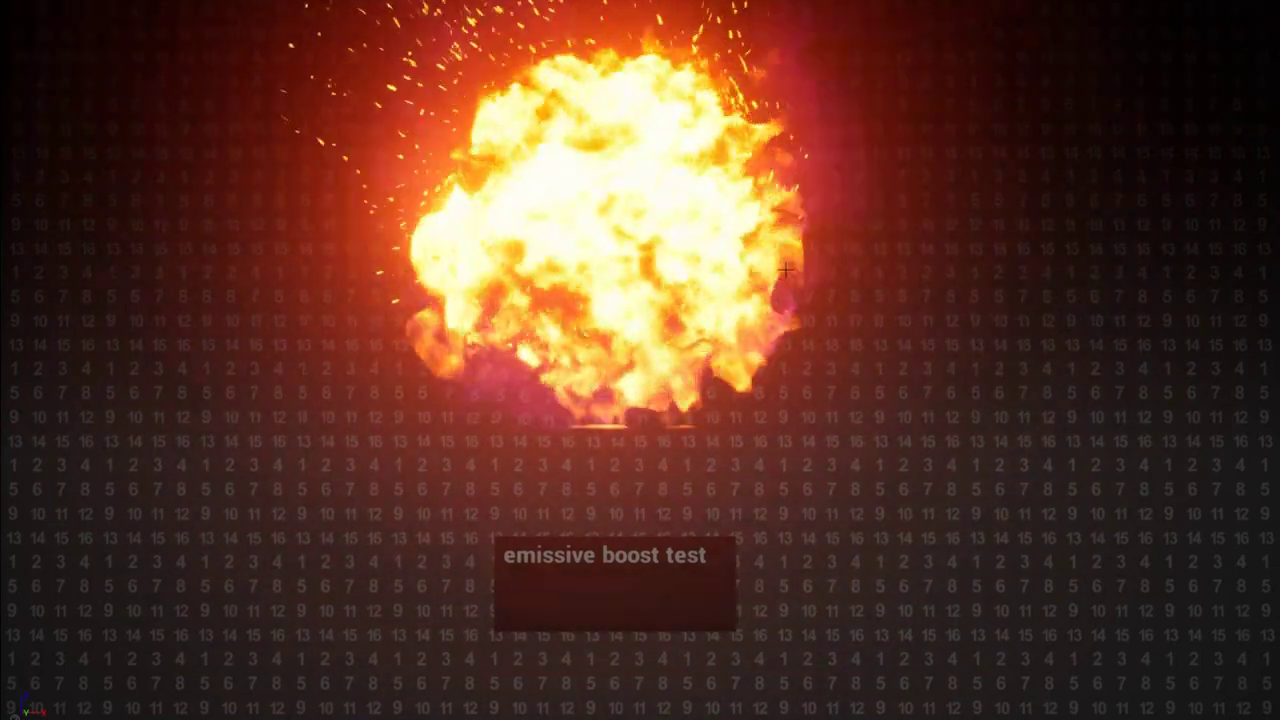
pyautogui.scroll(-2, 786, 268)
pyautogui.scroll(-1, 775, 263)
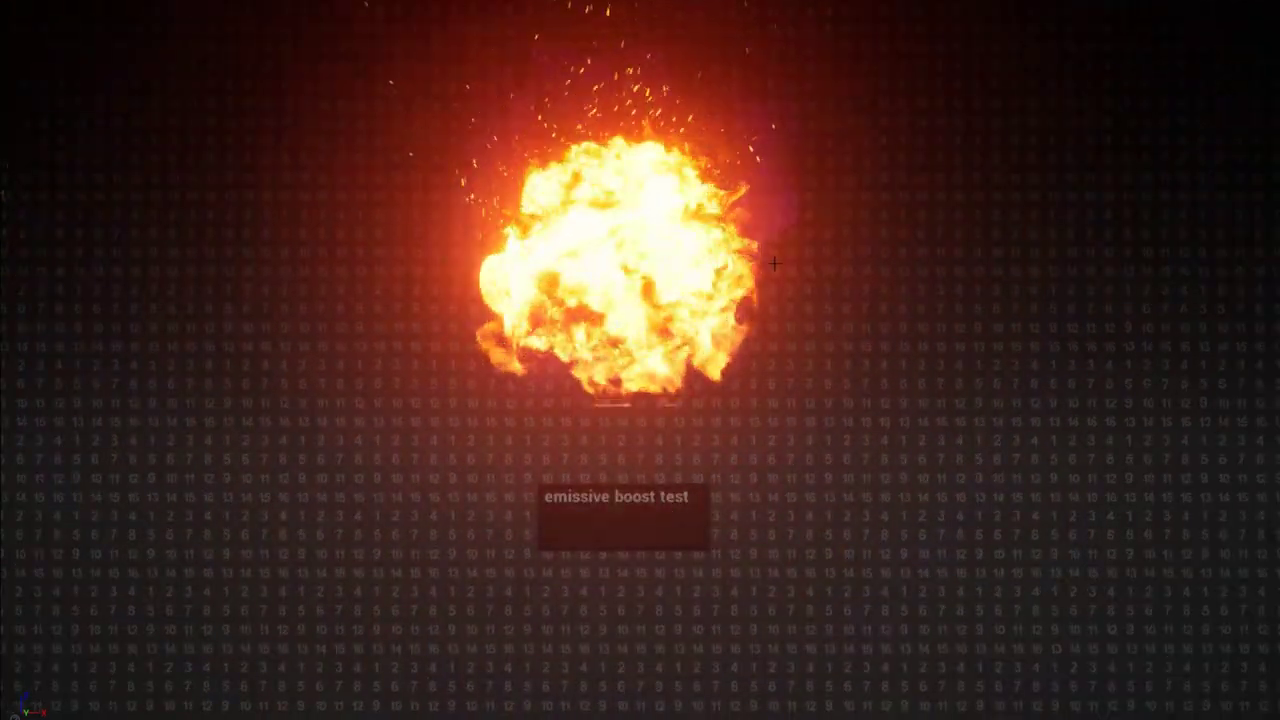
pyautogui.press('a')
pyautogui.press('a')
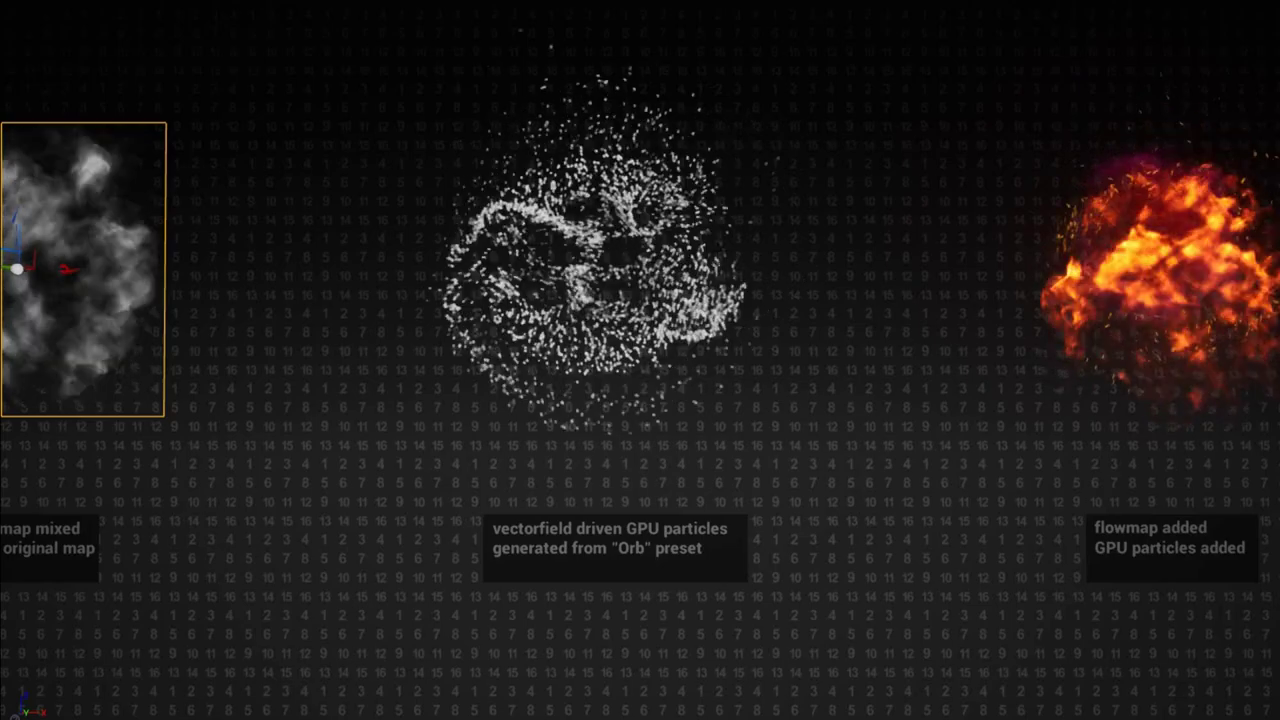
pyautogui.press('d')
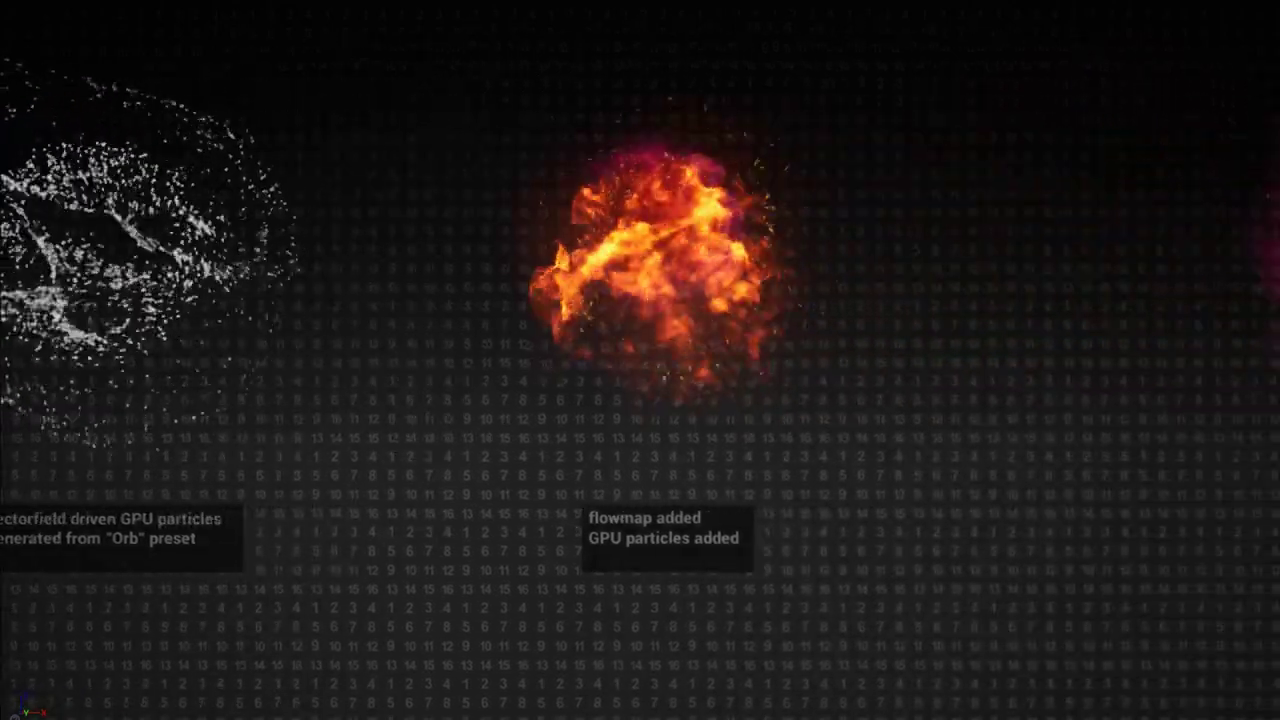
pyautogui.press('d')
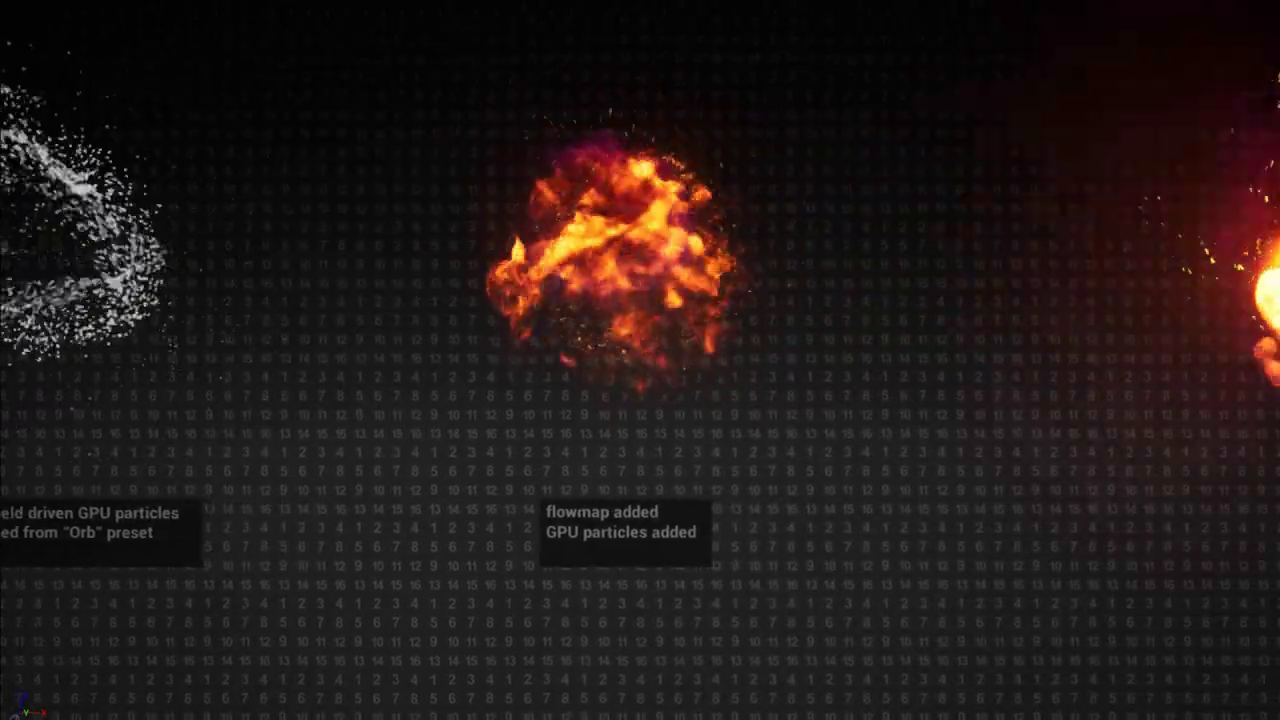